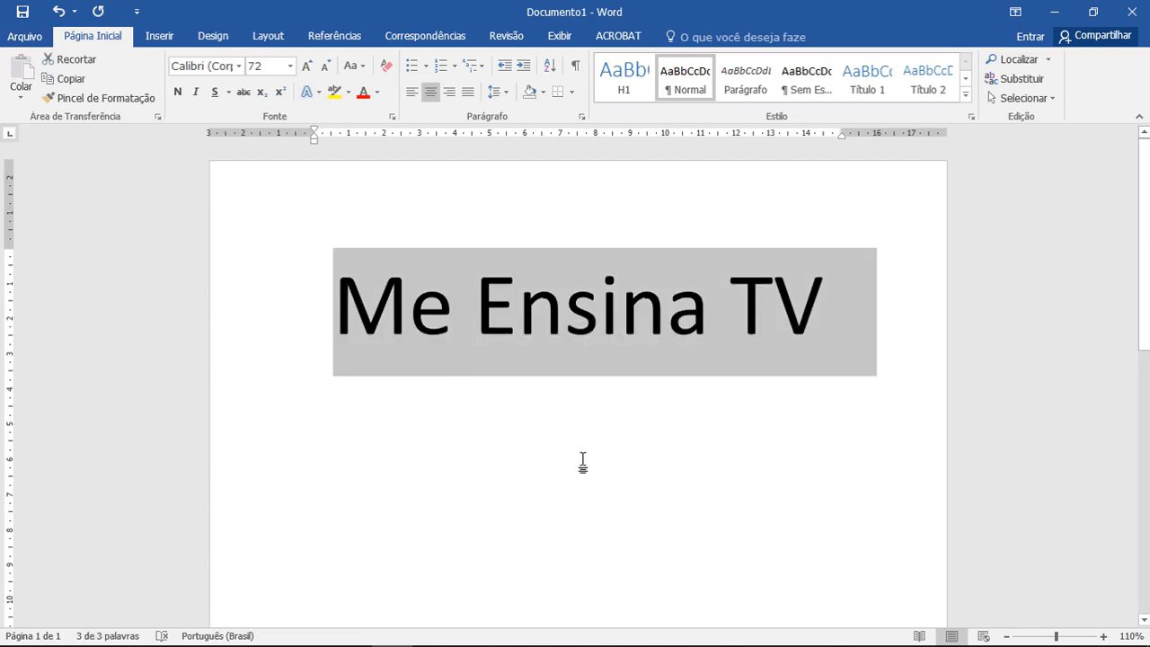
# Step: Cut the selected heading "Me Ensina TV" and paste it back with Paste Special as Imagem (Metarquivo Avançado)
pyautogui.rightClick(486, 299)
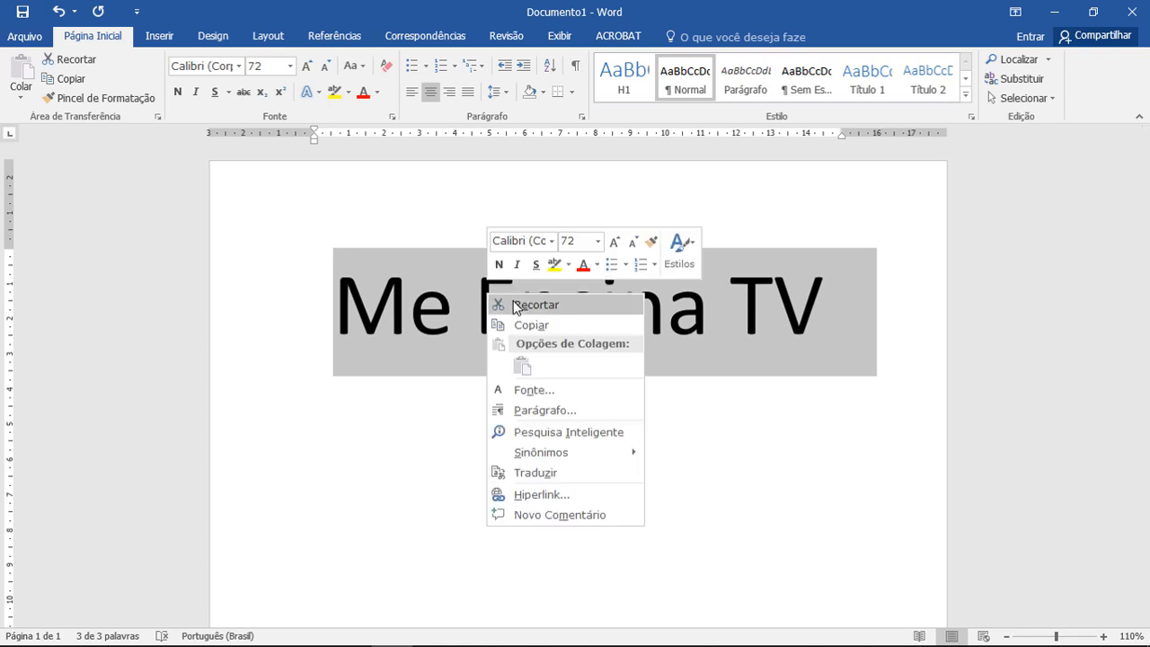
pyautogui.click(530, 305)
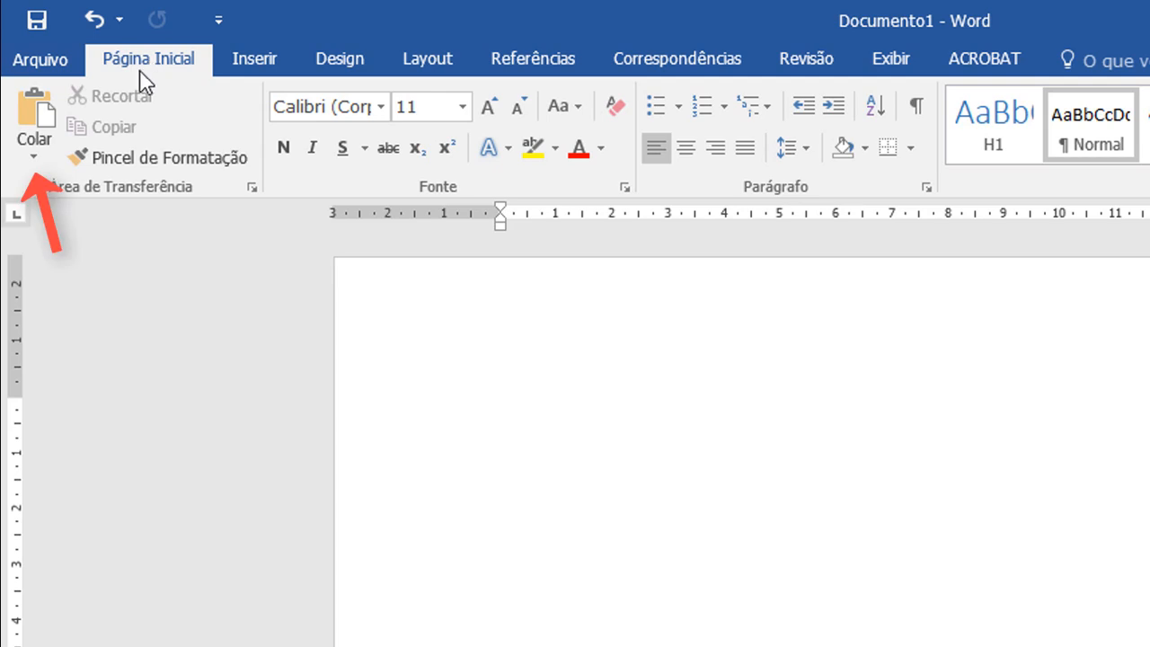
pyautogui.click(34, 158)
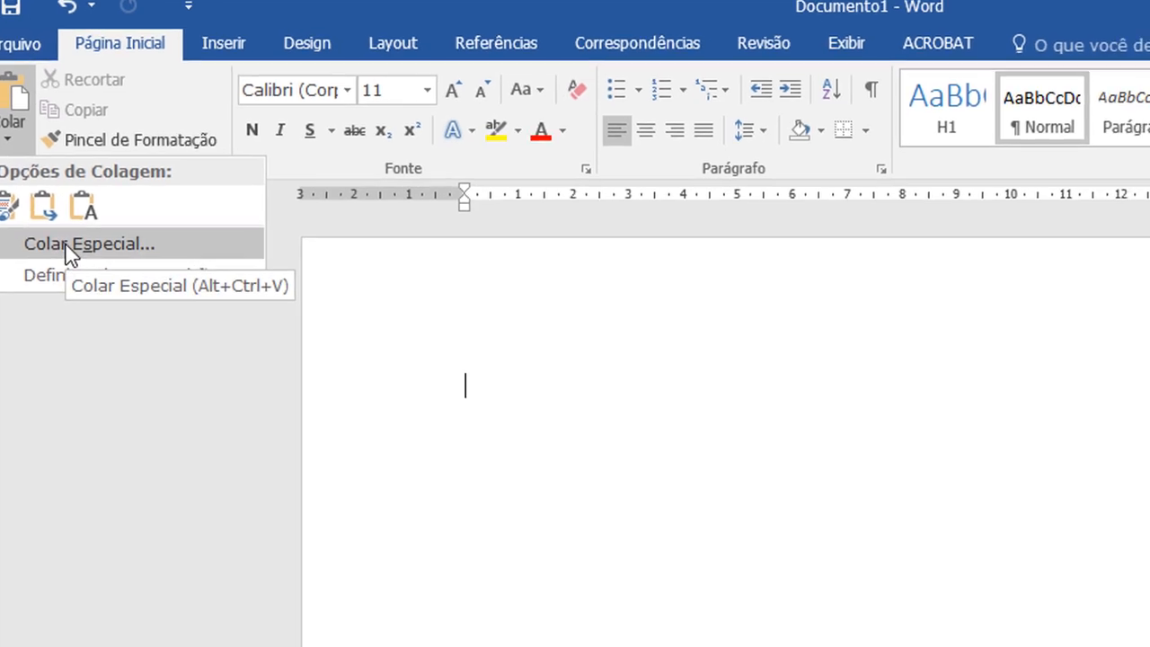
pyautogui.click(97, 266)
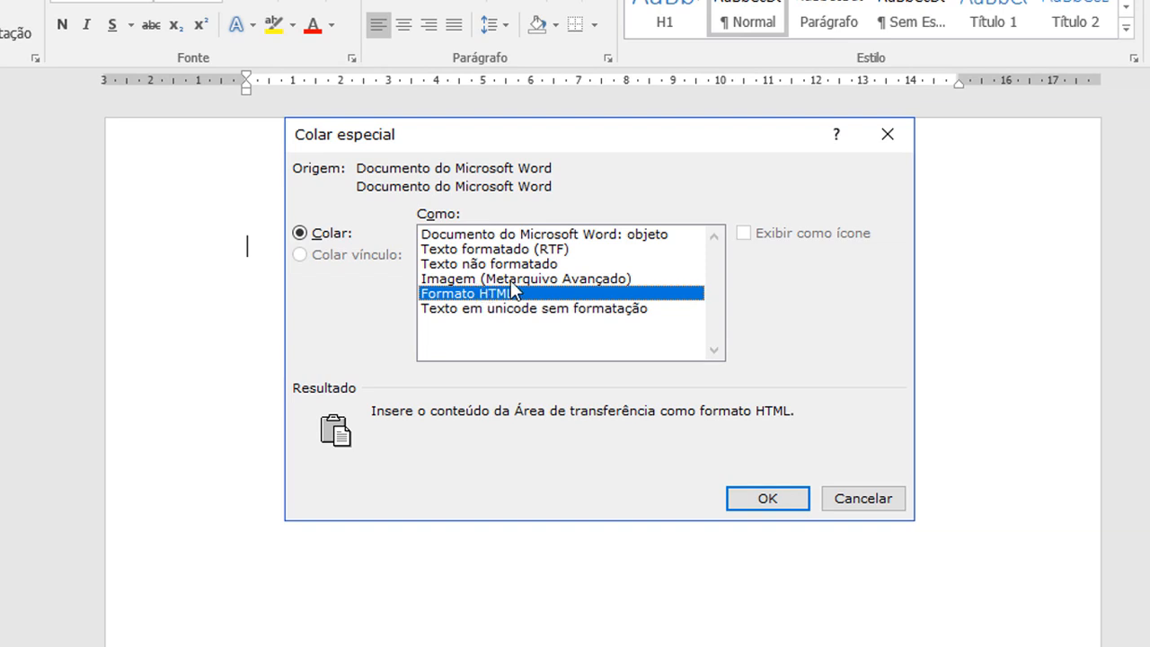
pyautogui.click(510, 280)
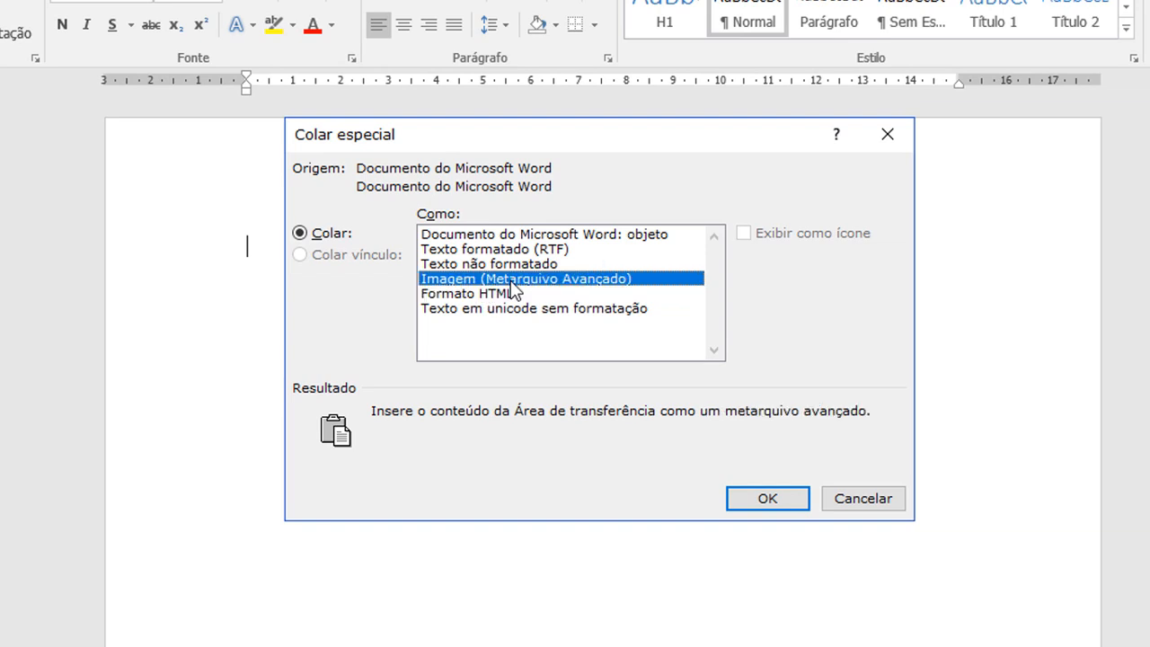
pyautogui.click(760, 500)
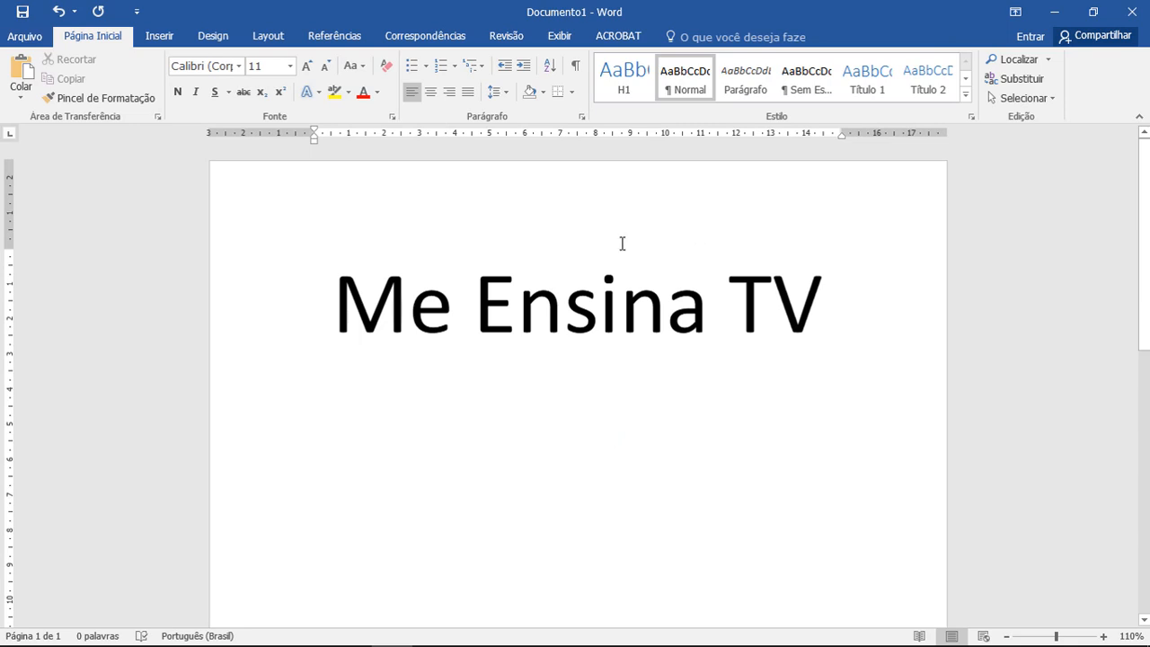
# Step: Flip the pasted "Me Ensina TV" picture horizontally
pyautogui.click(562, 309)
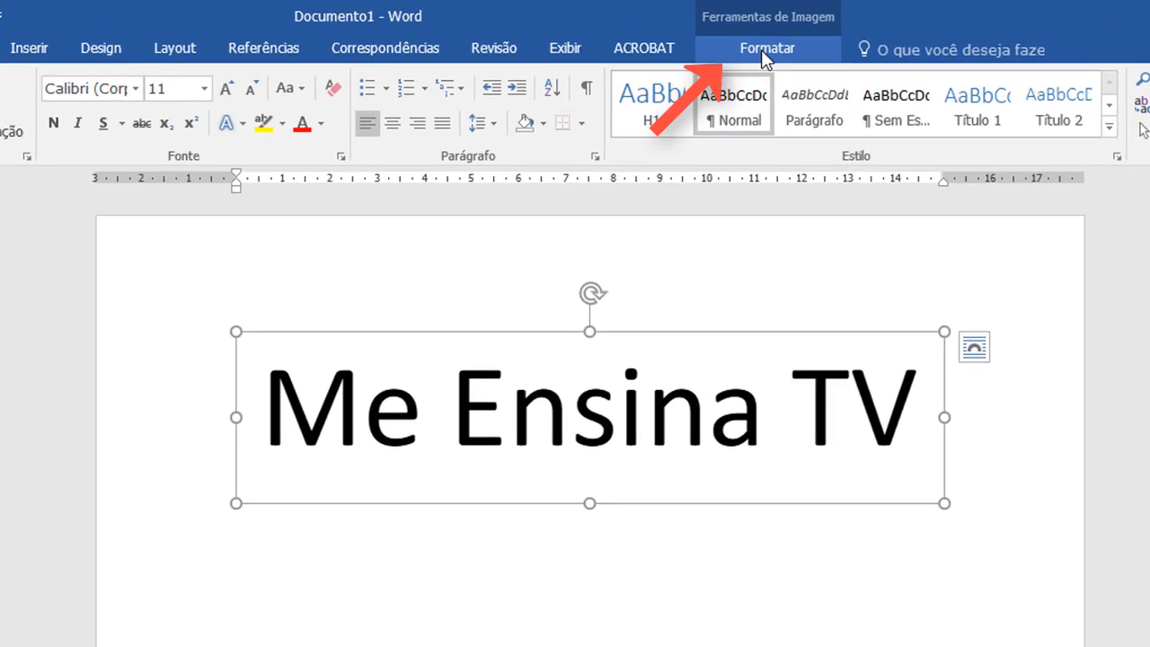
pyautogui.click(965, 561)
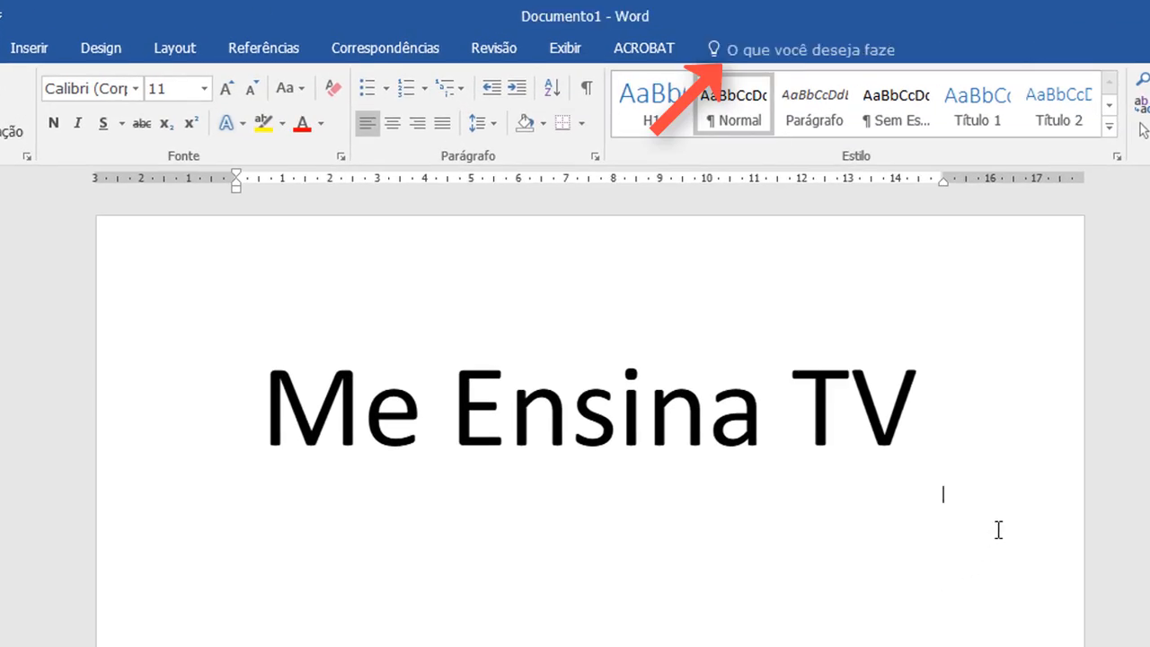
pyautogui.click(699, 414)
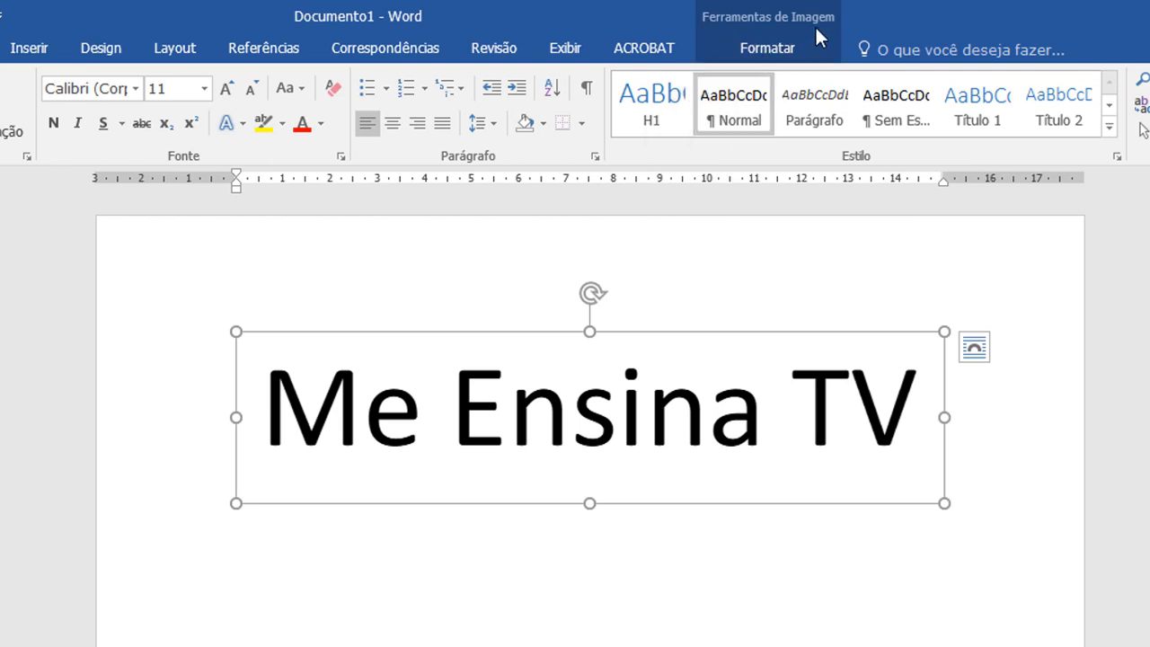
pyautogui.click(771, 51)
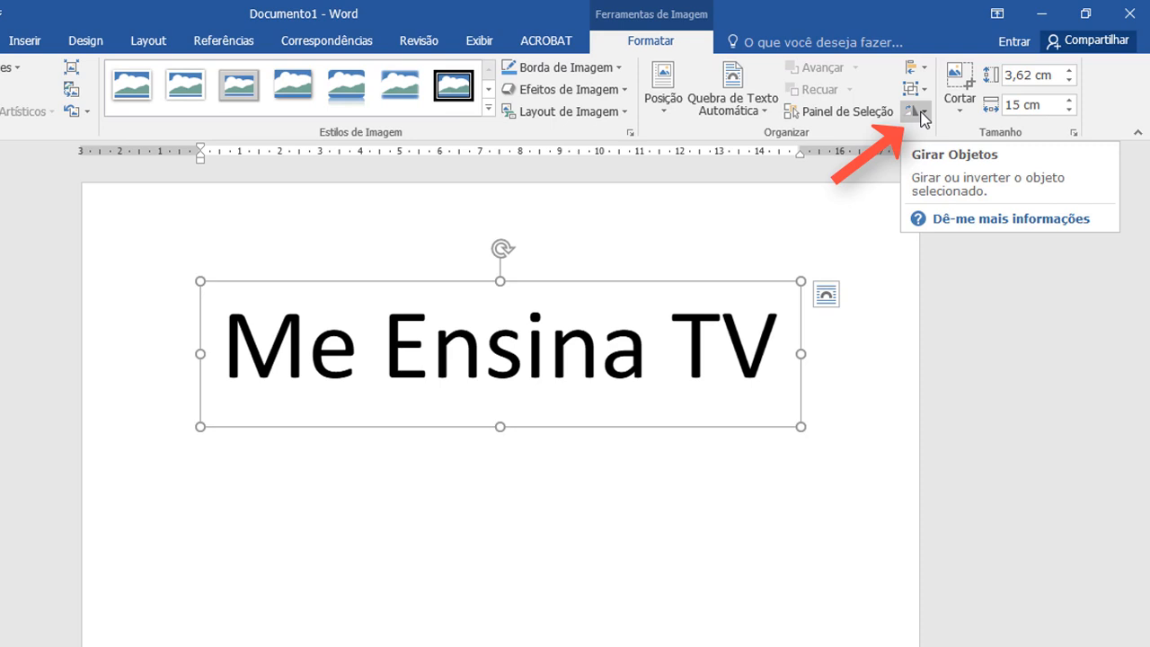
pyautogui.click(925, 113)
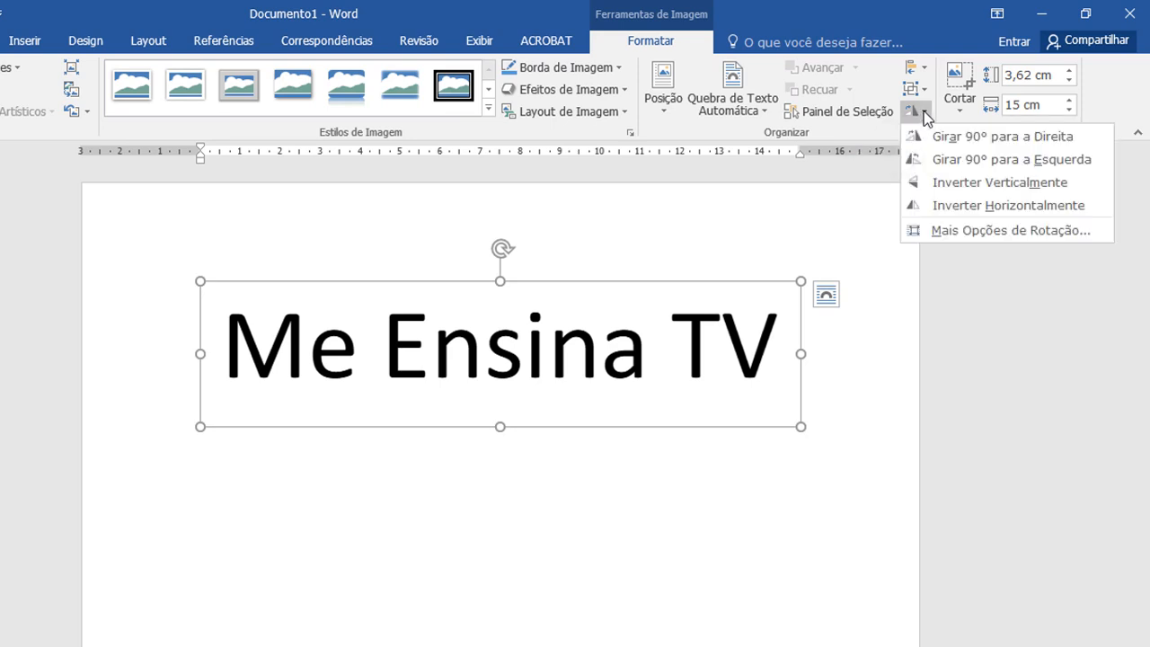
pyautogui.click(946, 137)
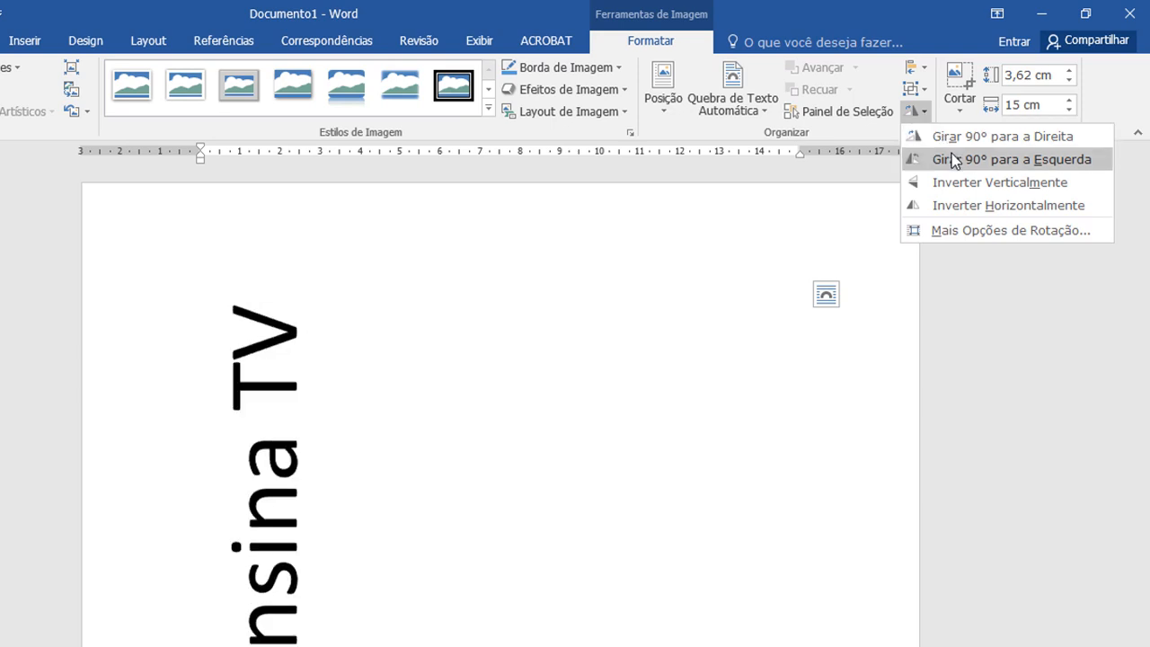
pyautogui.click(968, 206)
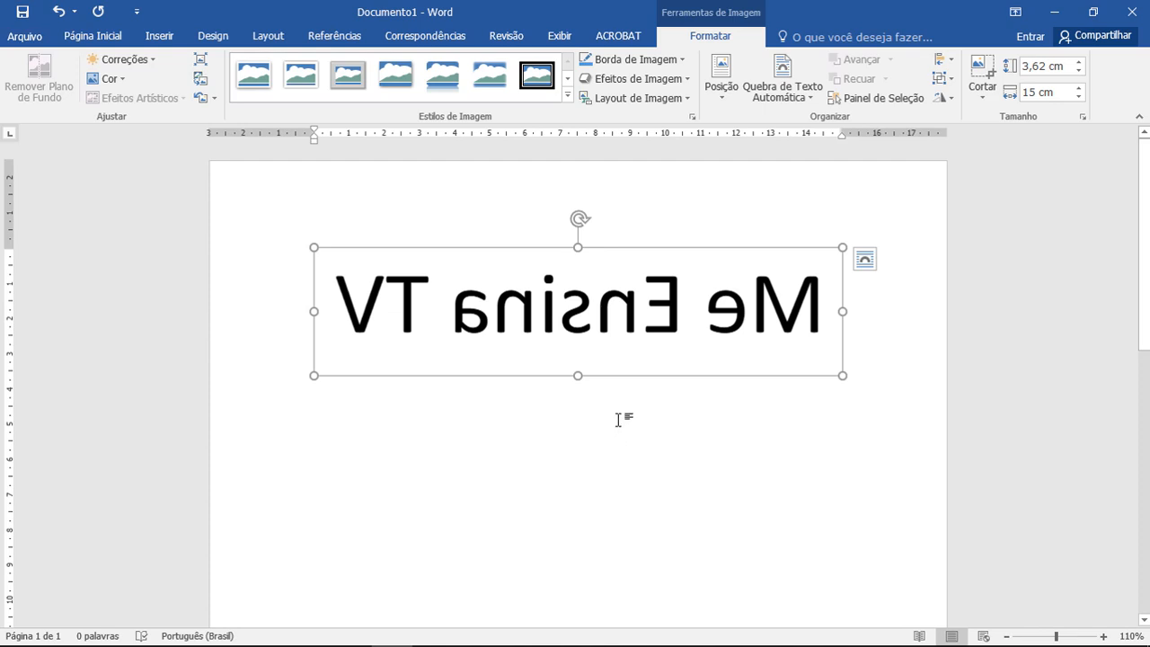
# Step: Add a centred line reading "Me Ensina TV" below the mirrored picture
pyautogui.click(706, 407)
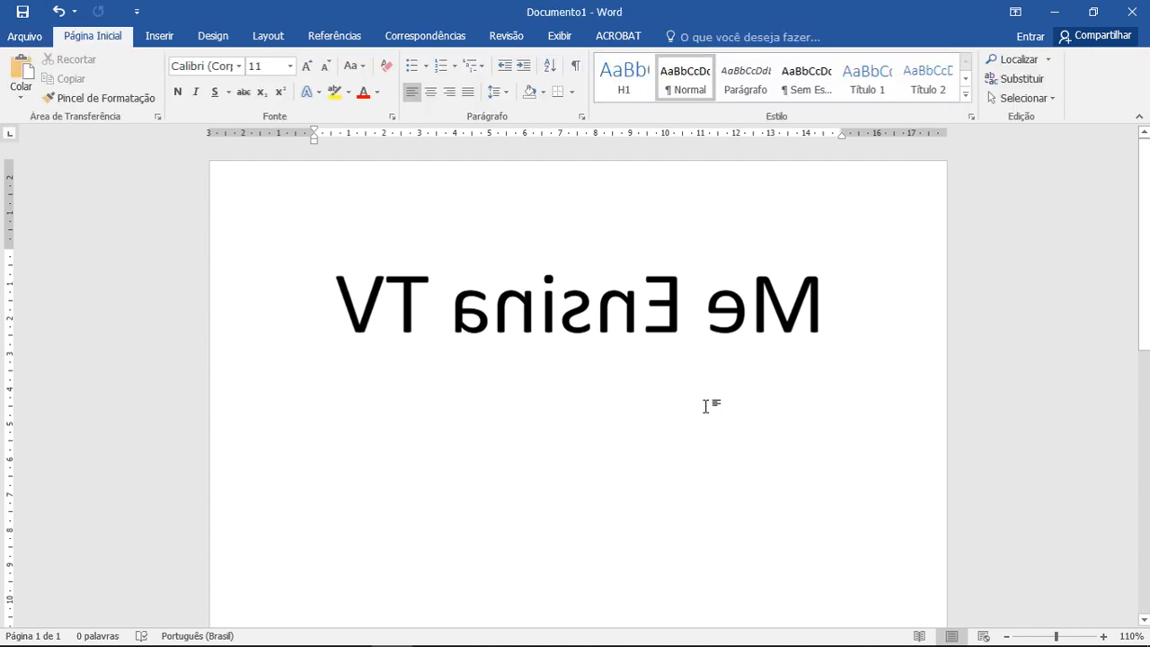
pyautogui.press('Return')
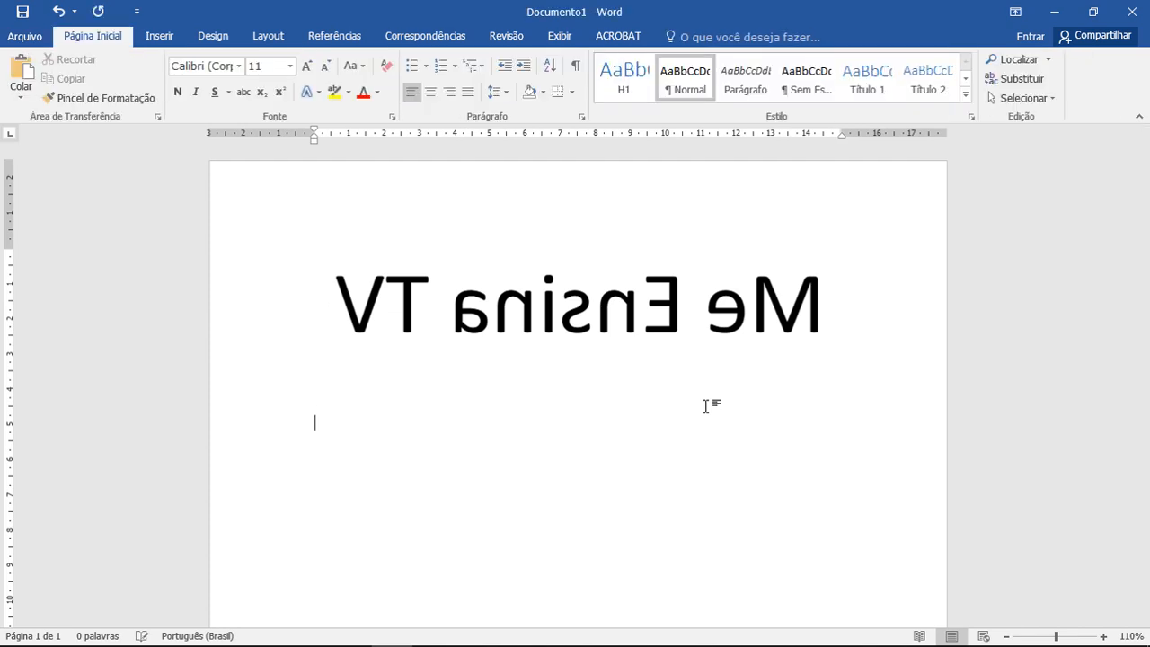
pyautogui.hotkey('ctrl', 'e')
pyautogui.write('Me Ensina TV')
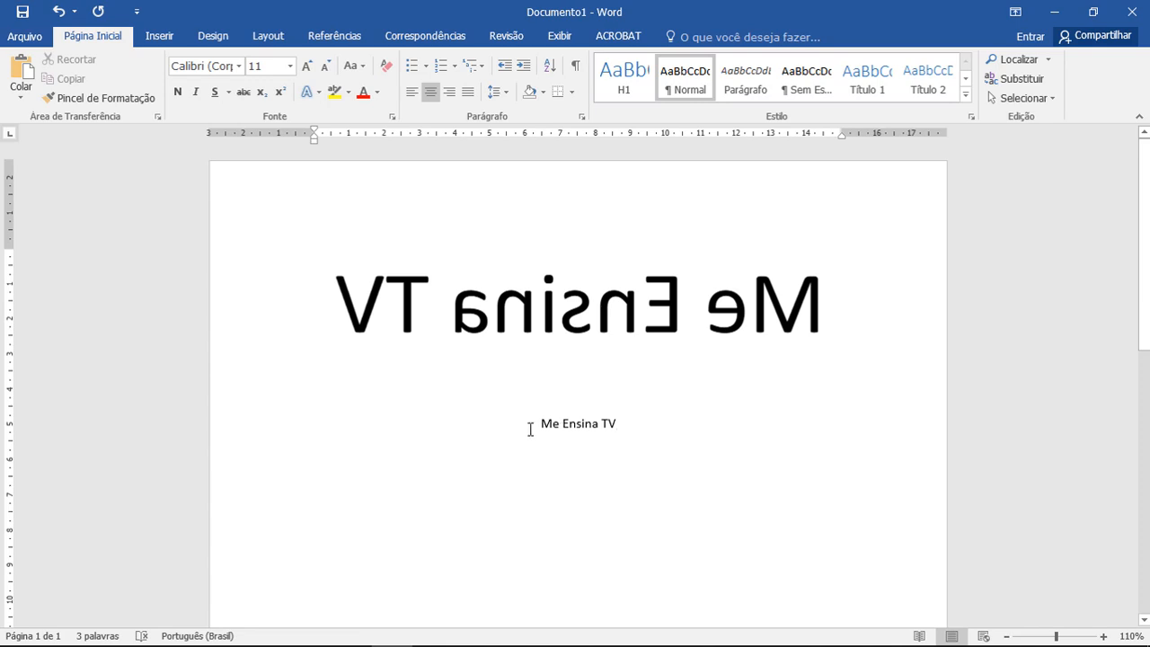
# Step: Convert the typed "Me Ensina TV" line to WordArt in the plain black style and set its font size to 72
pyautogui.moveTo(561, 423); pyautogui.dragTo(629, 429)
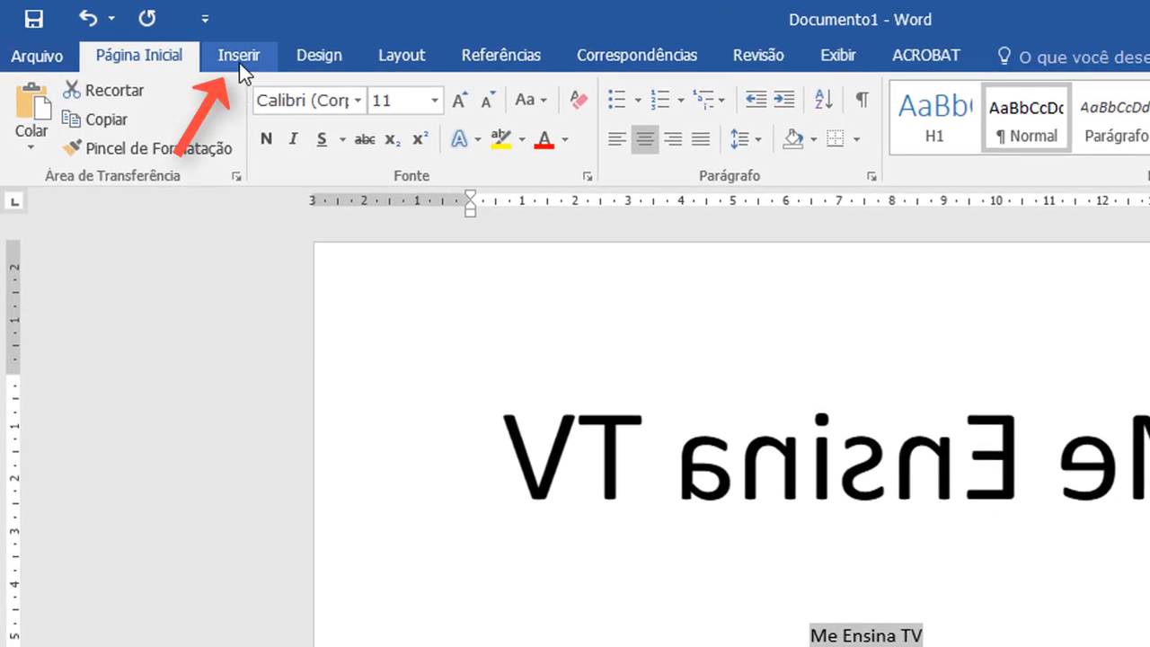
pyautogui.click(239, 61)
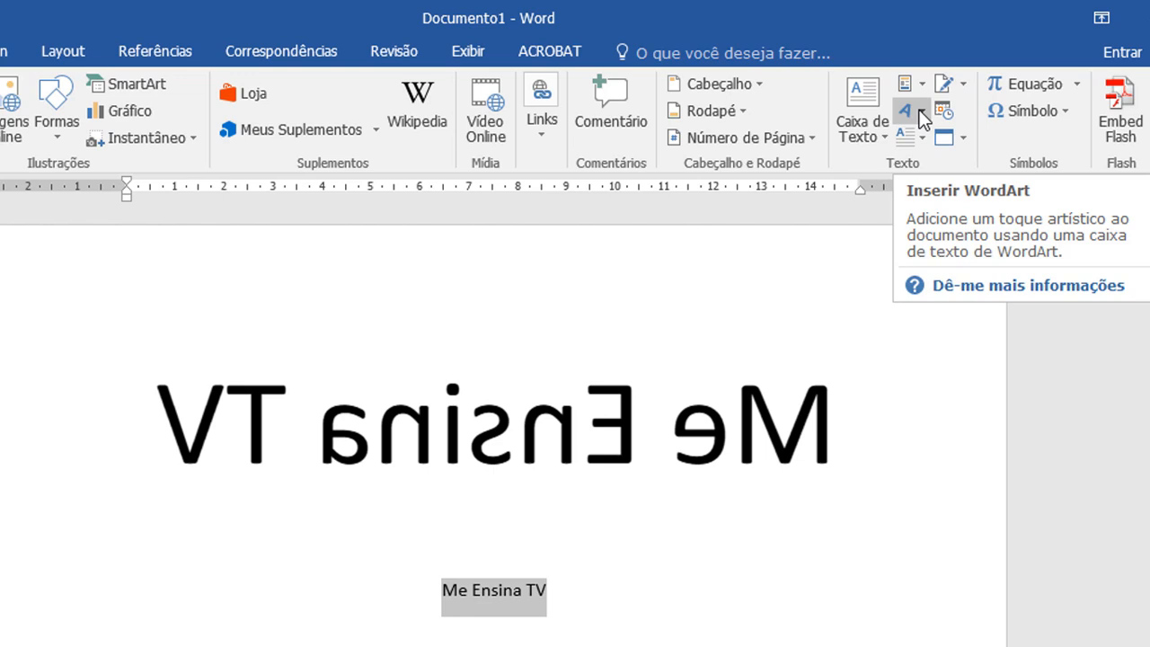
pyautogui.click(921, 113)
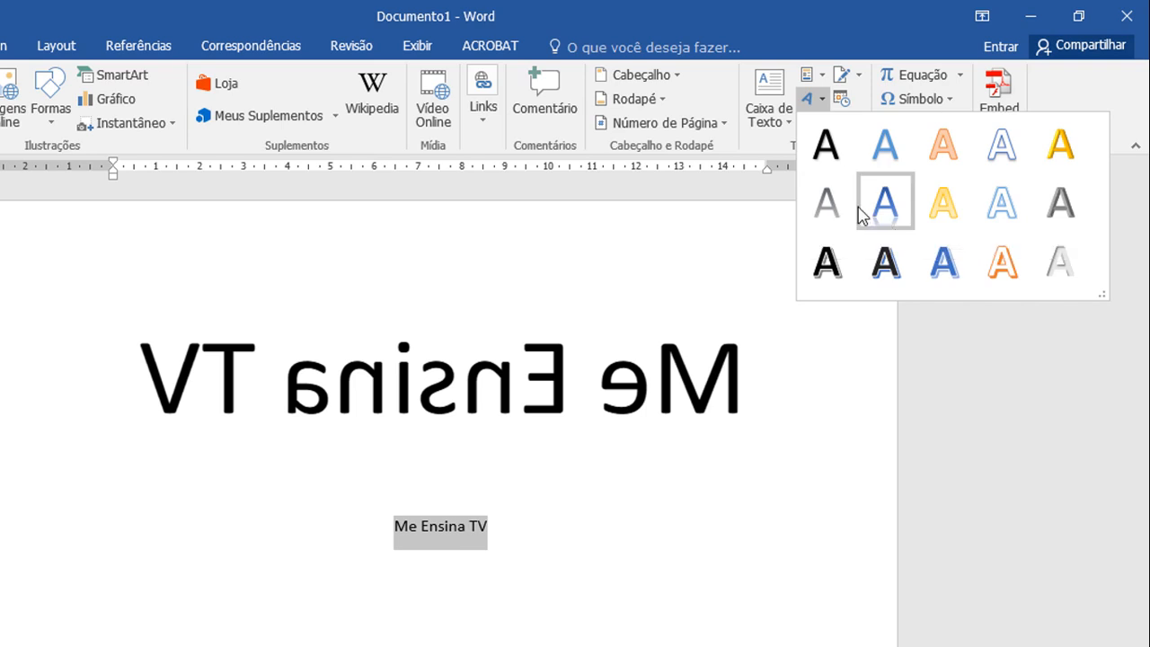
pyautogui.click(833, 157)
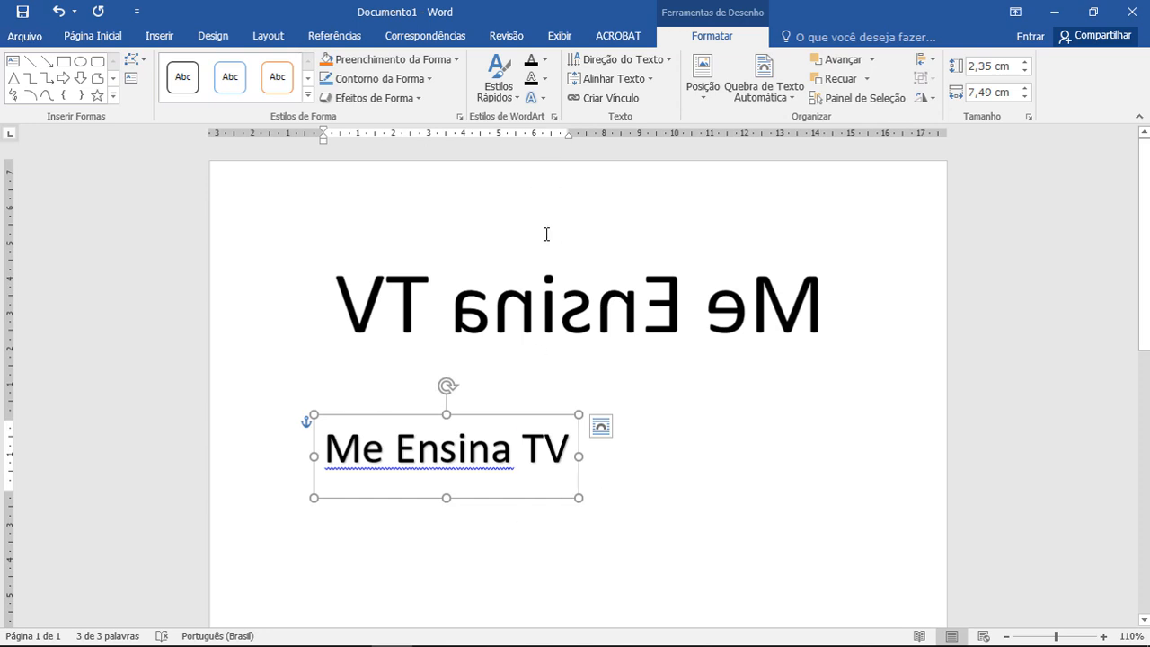
pyautogui.click(96, 44)
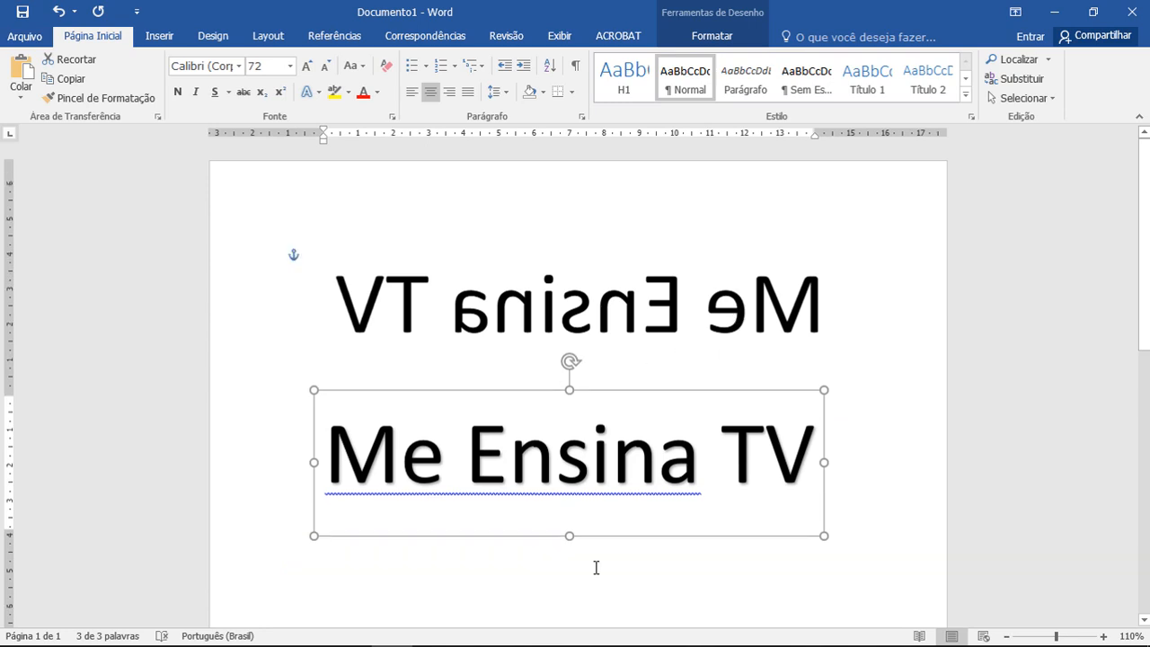
# Step: Insert a second plain black WordArt reading "Me Ensina TV" below the large one
pyautogui.scroll(-2, 596, 566)
pyautogui.click(532, 508)
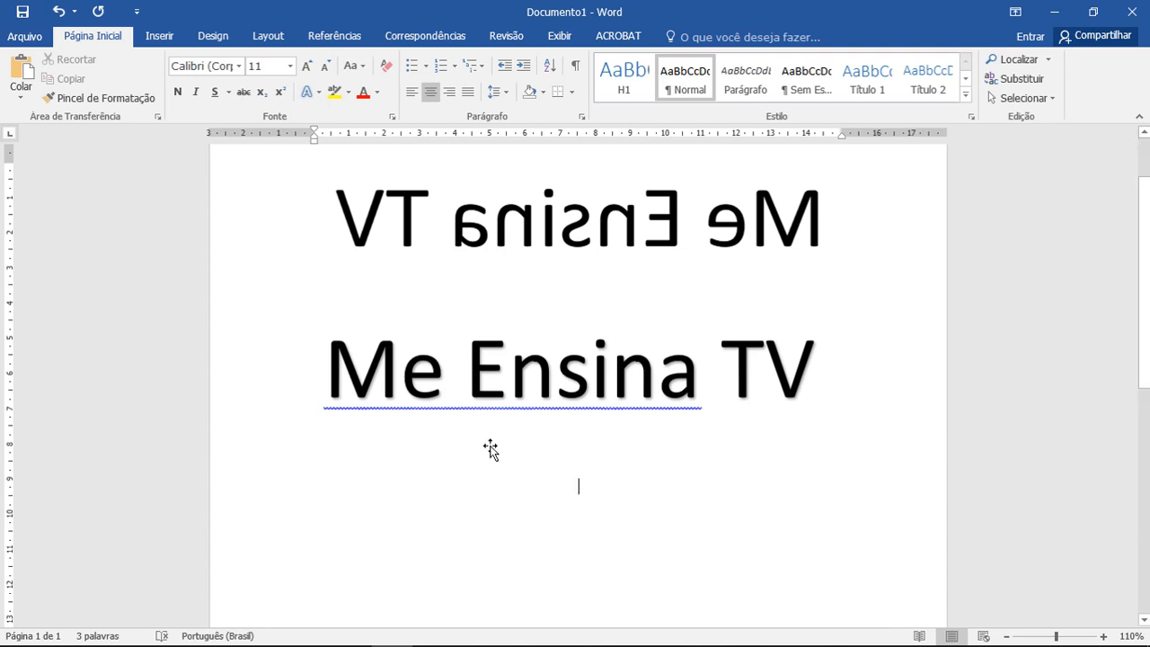
pyautogui.click(161, 37)
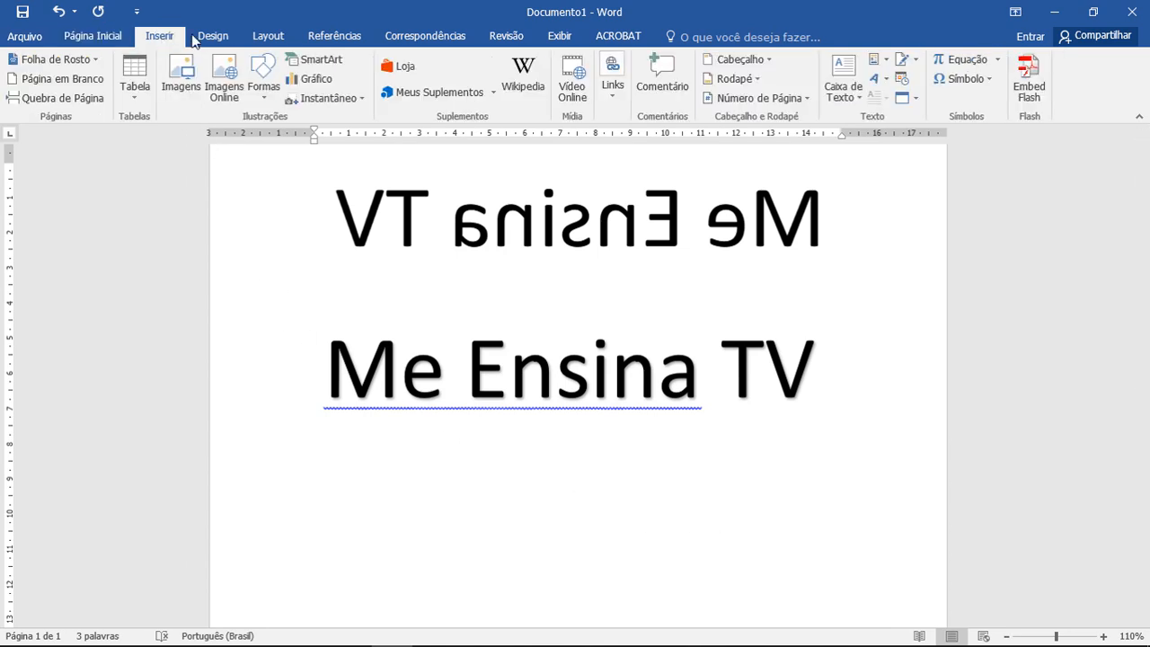
pyautogui.click(877, 80)
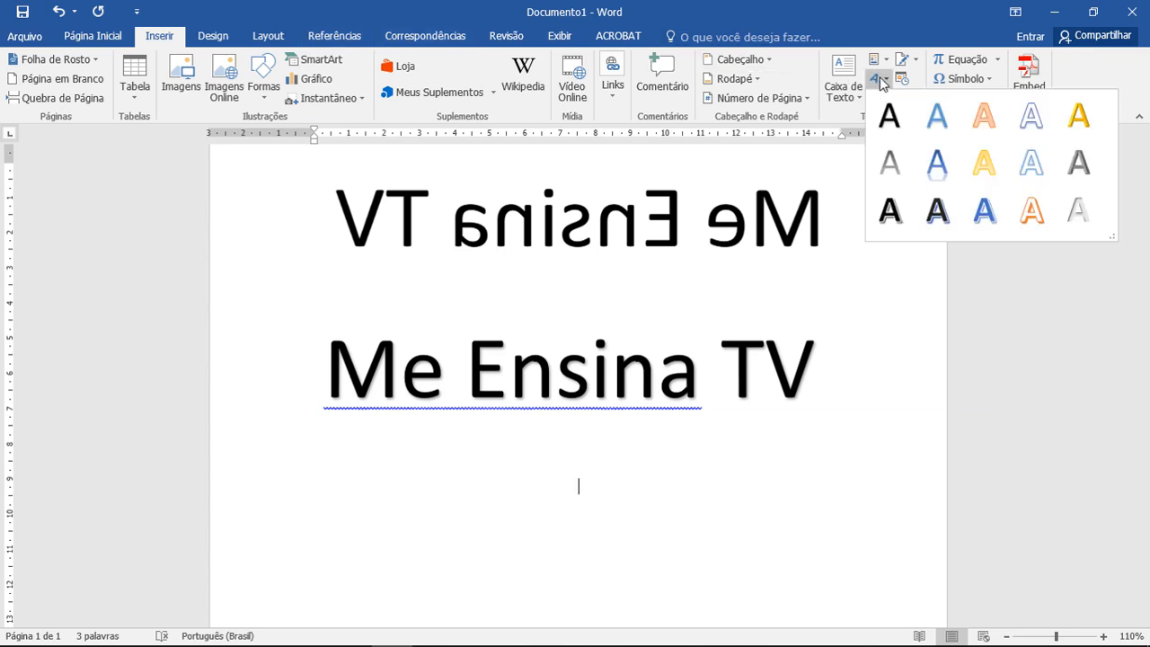
pyautogui.click(888, 121)
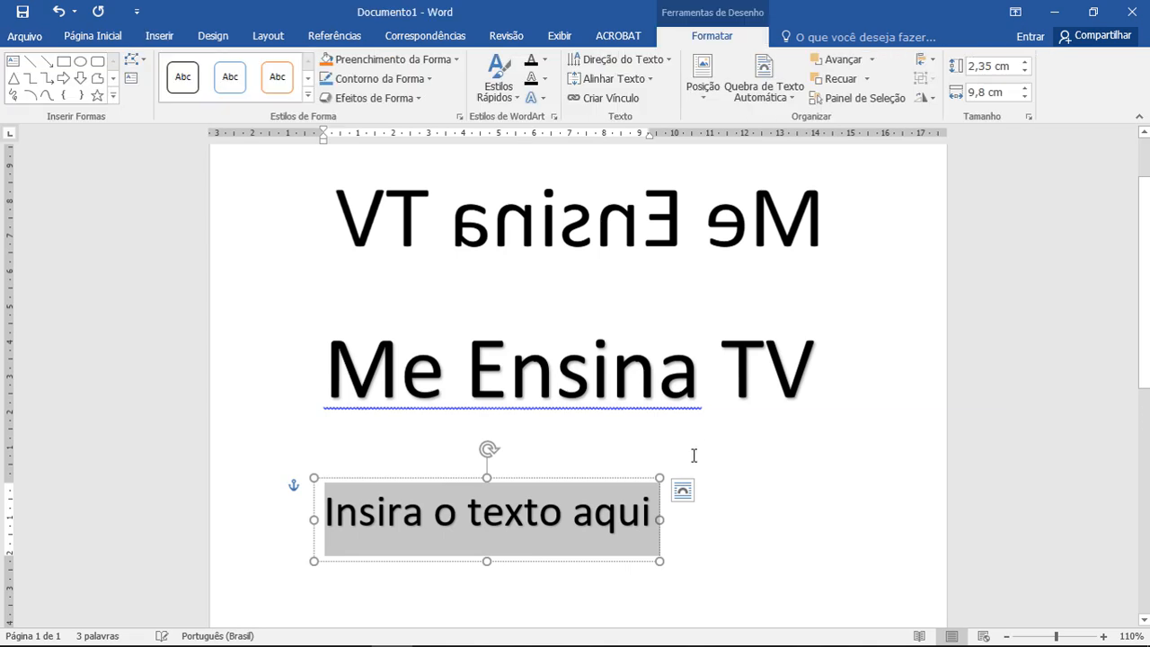
pyautogui.write('M')
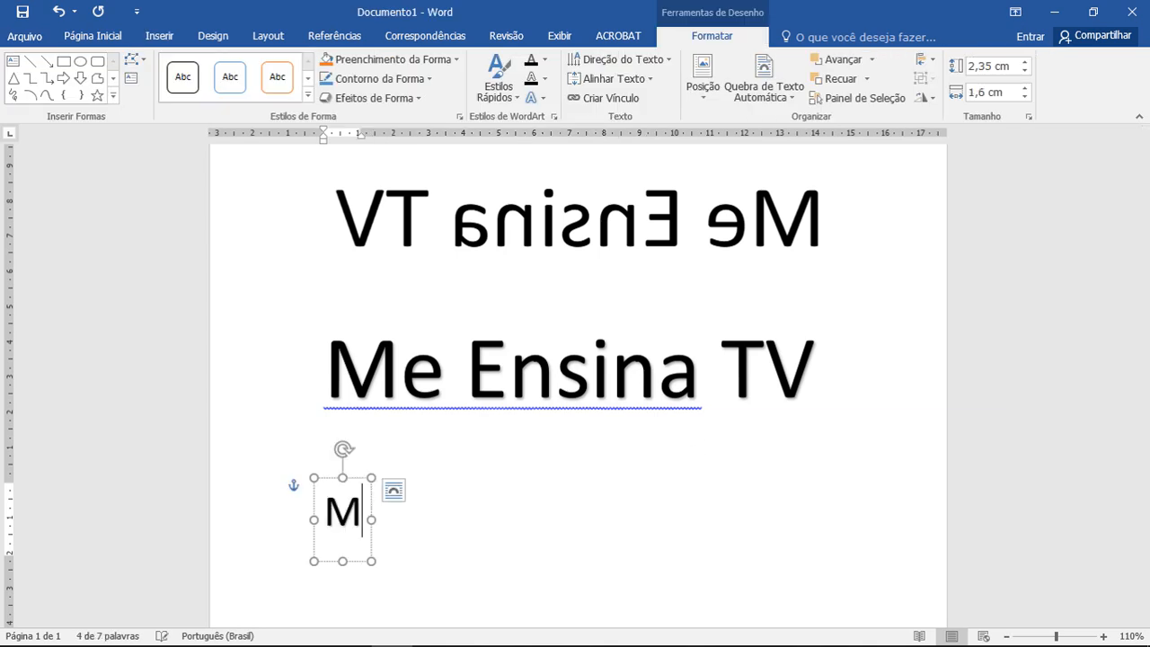
pyautogui.write('e Ensina TV')
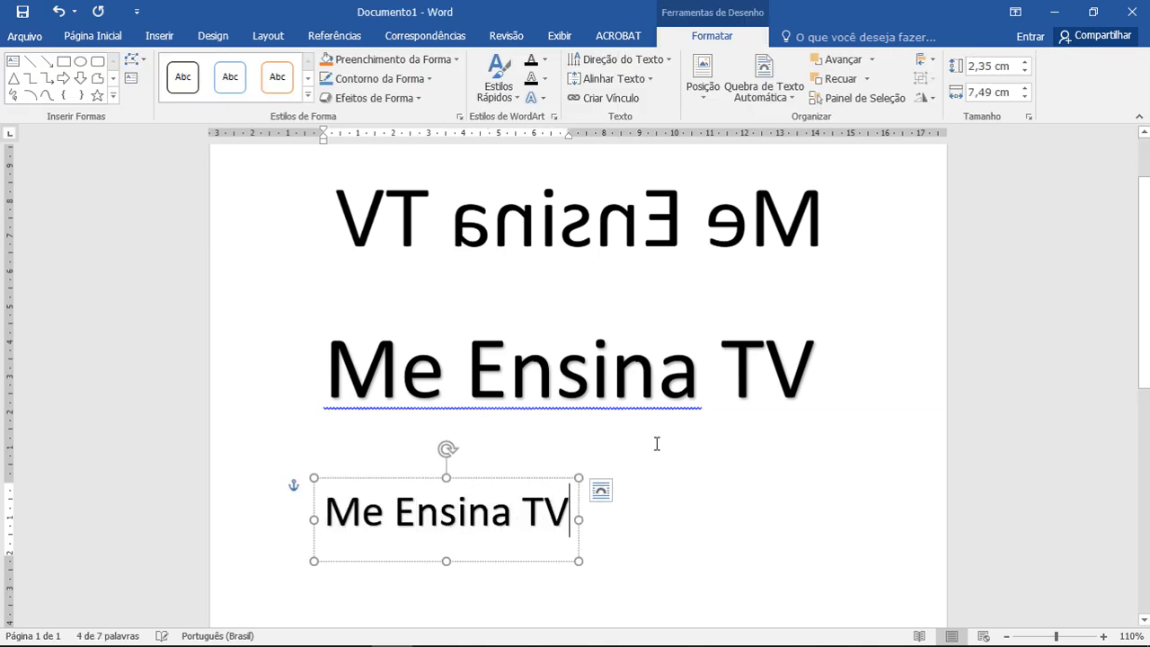
pyautogui.click(672, 531)
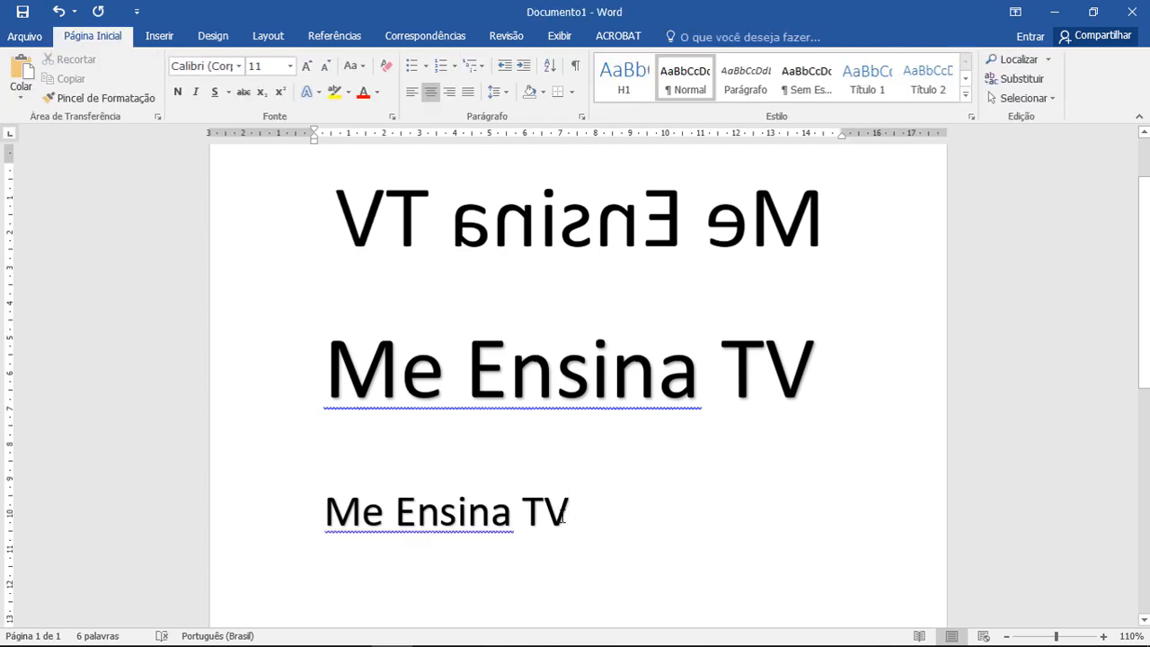
# Step: Delete the smaller WordArt below the large one
pyautogui.click(570, 516)
pyautogui.click(553, 562)
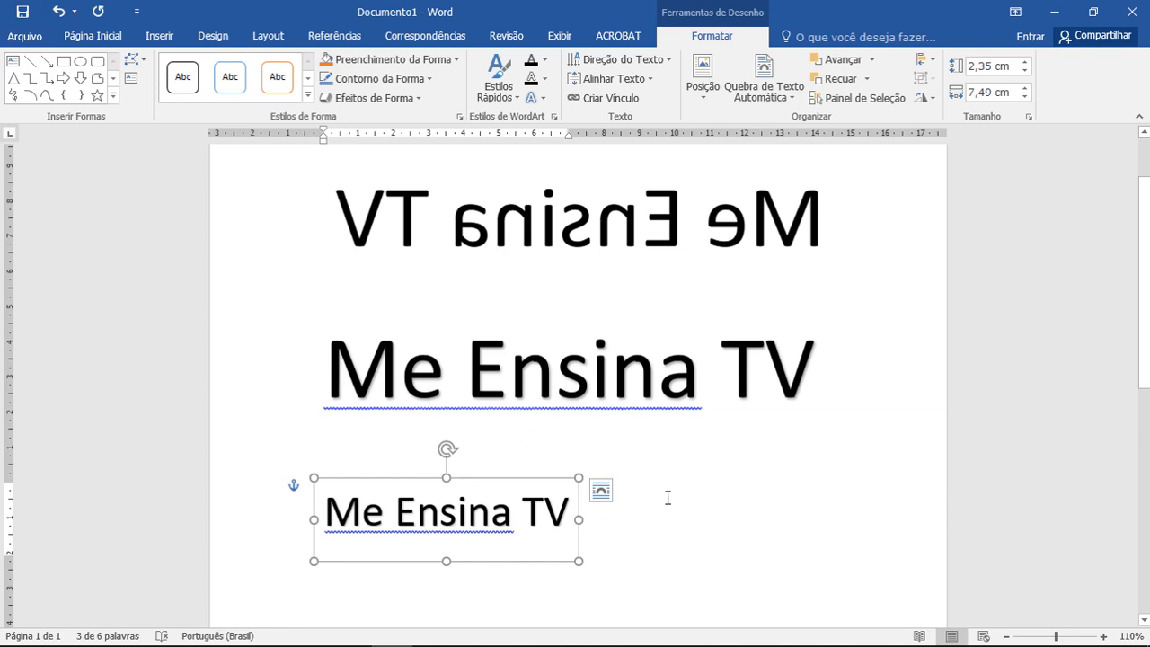
pyautogui.press('Delete')
# Step: Select the large "Me Ensina TV" WordArt and look through its available text effect categories
pyautogui.click(511, 385)
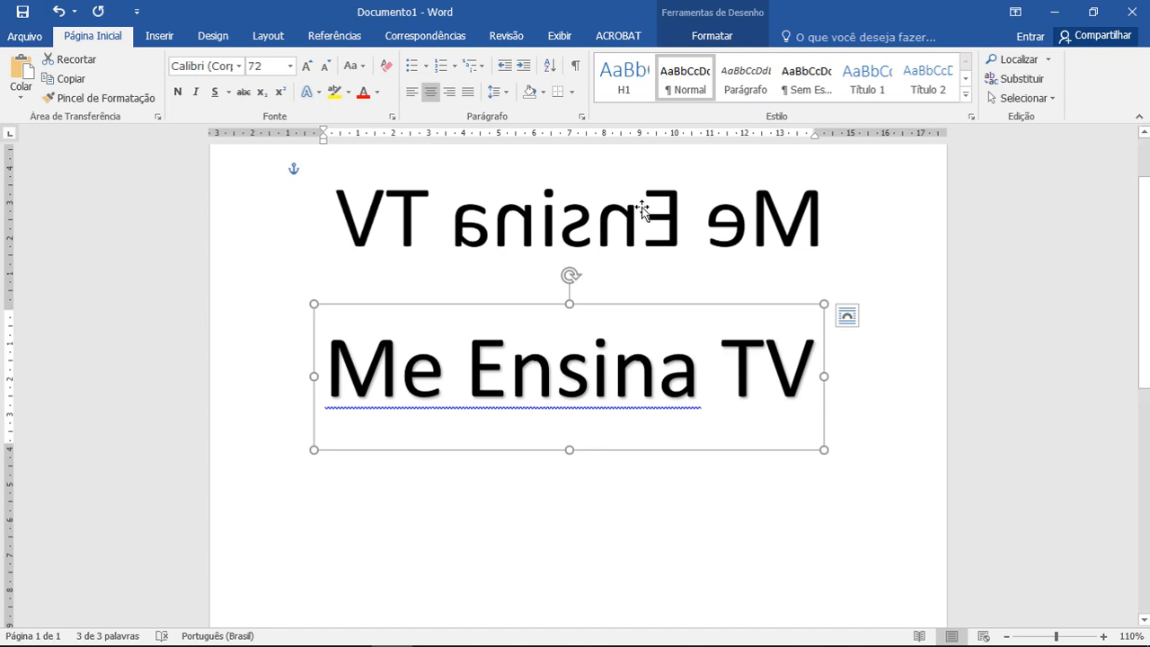
pyautogui.click(628, 376)
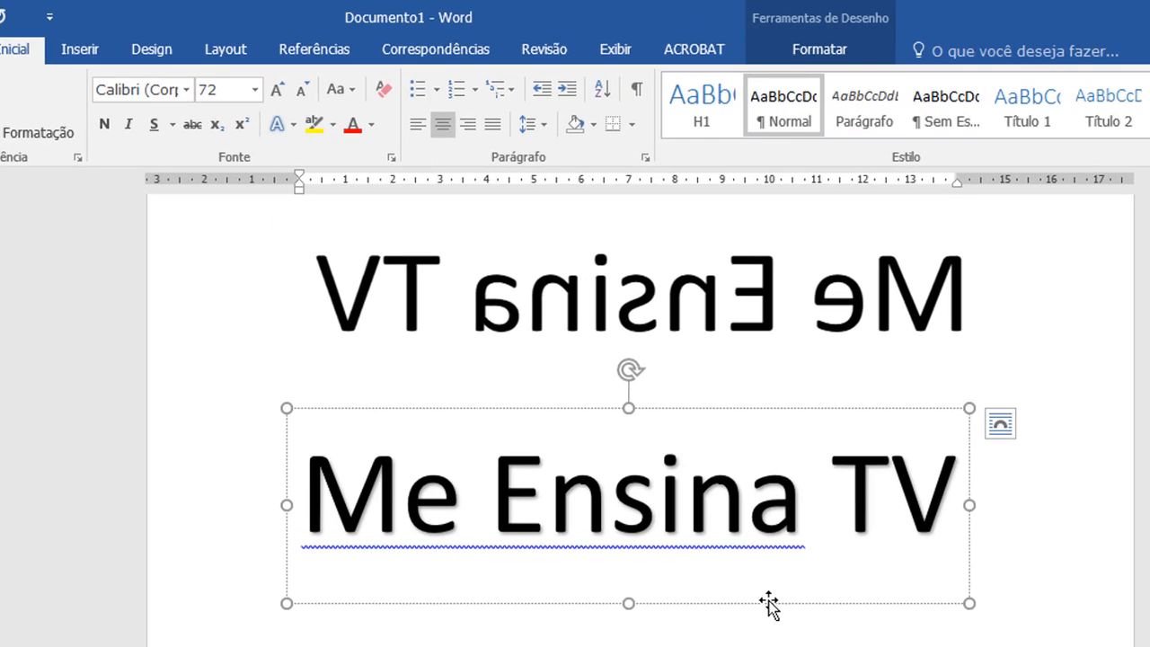
pyautogui.click(672, 450)
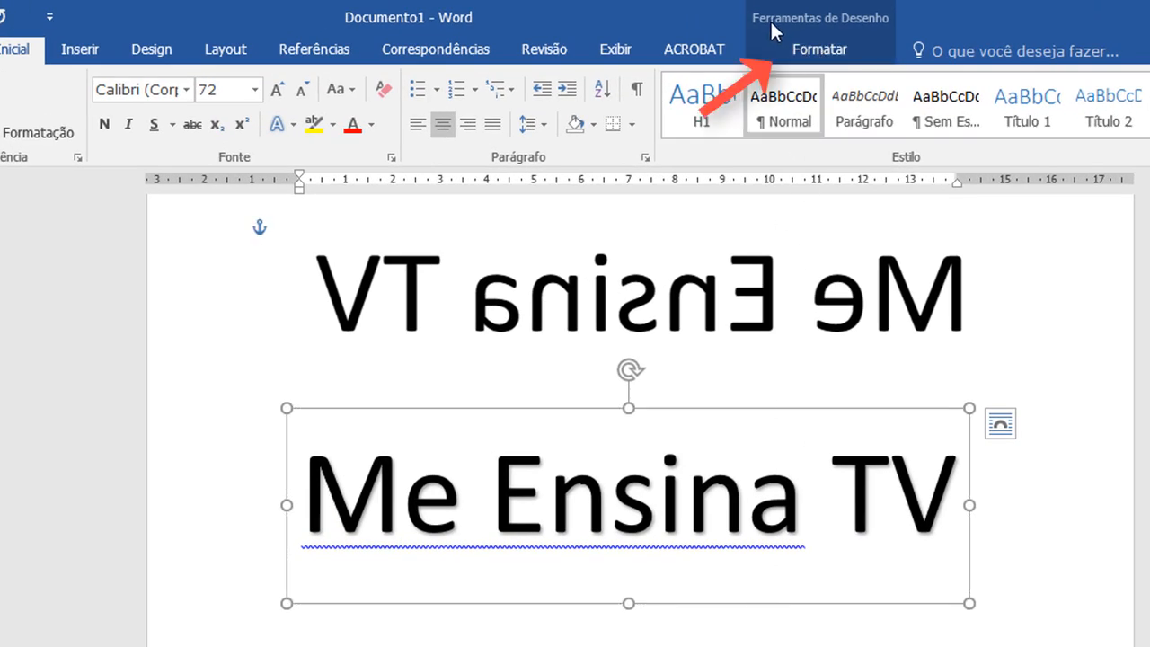
pyautogui.click(848, 52)
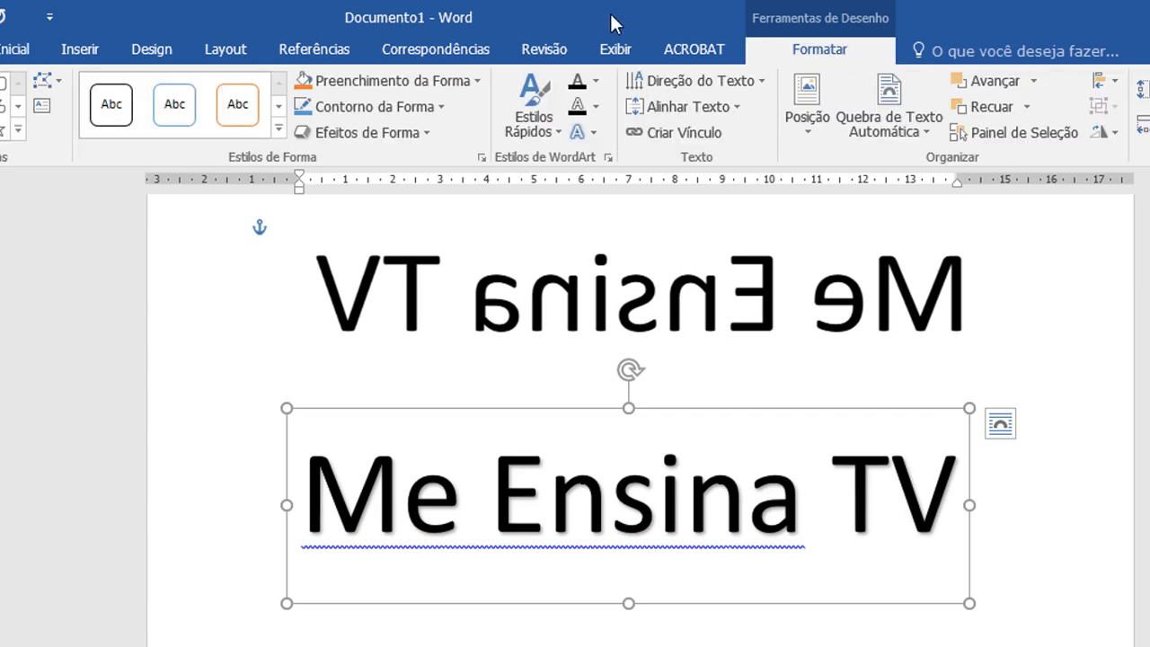
pyautogui.click(594, 133)
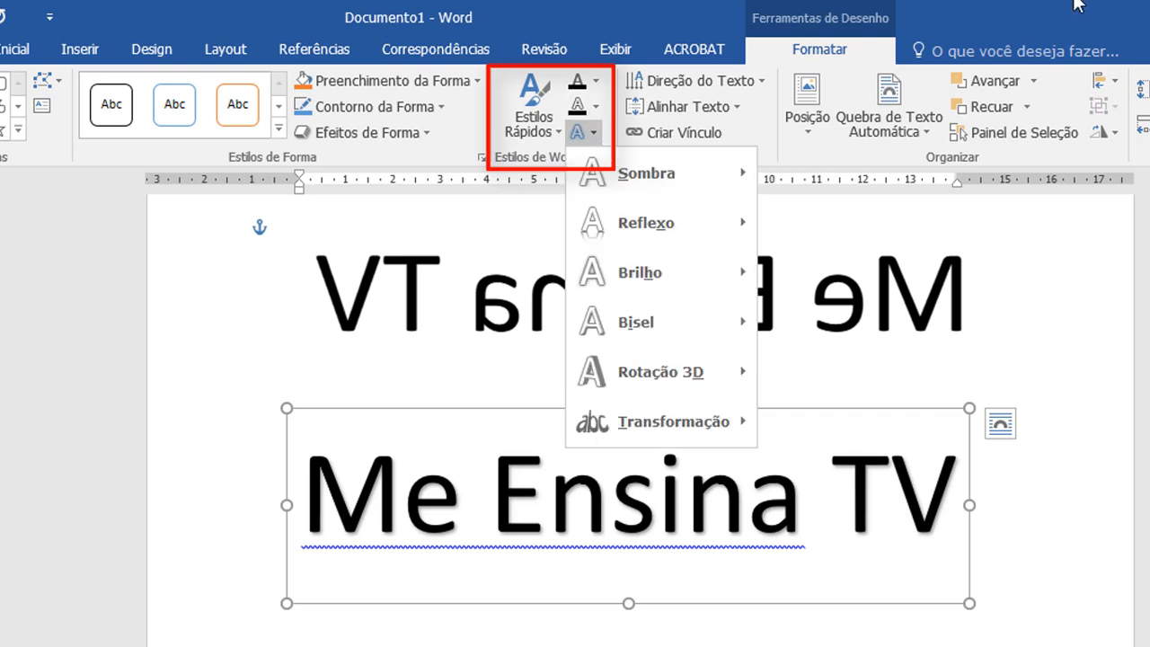
pyautogui.press('Escape')
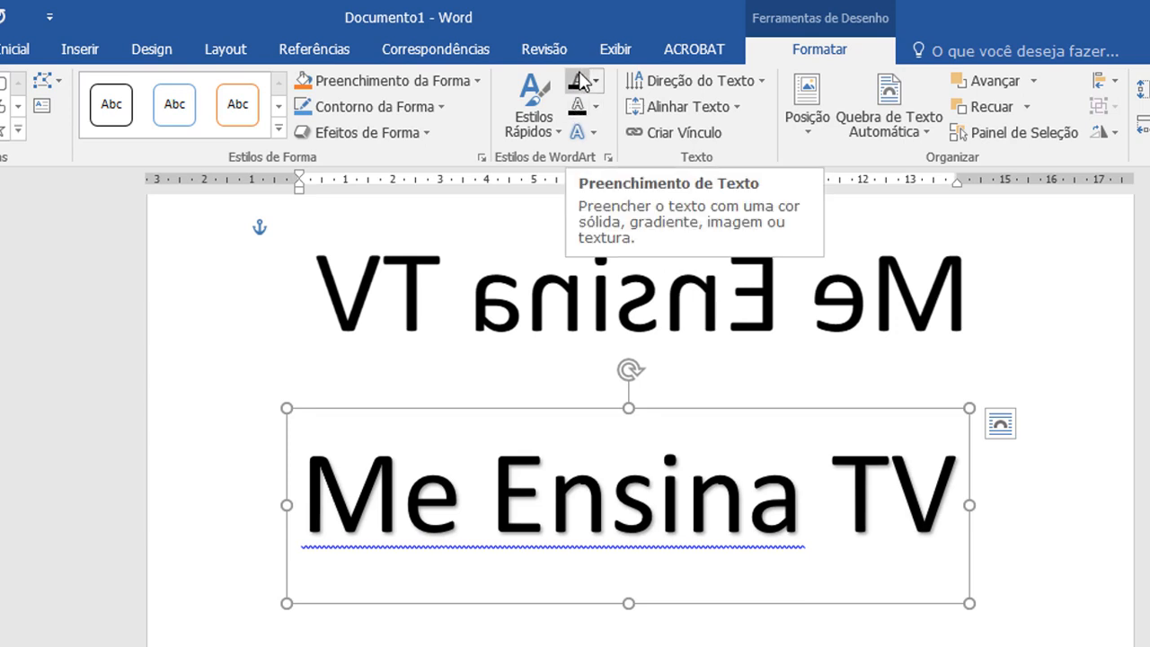
# Step: Remove the shadow effect from the text of the large "Me Ensina TV" WordArt
pyautogui.click(555, 129)
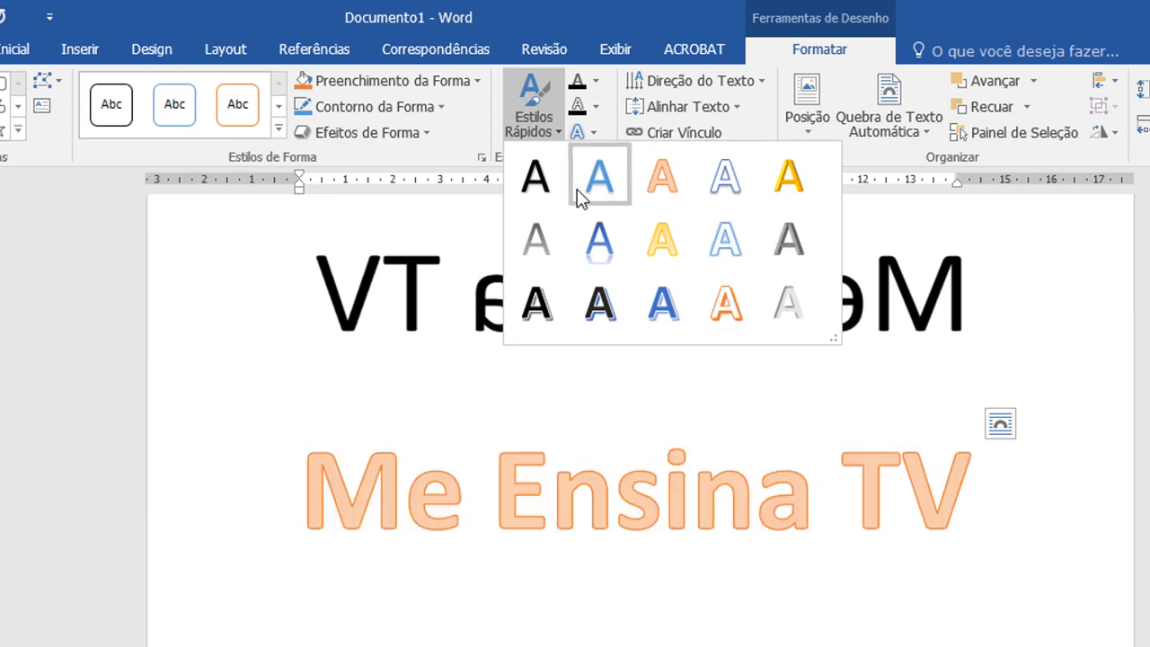
pyautogui.click(551, 184)
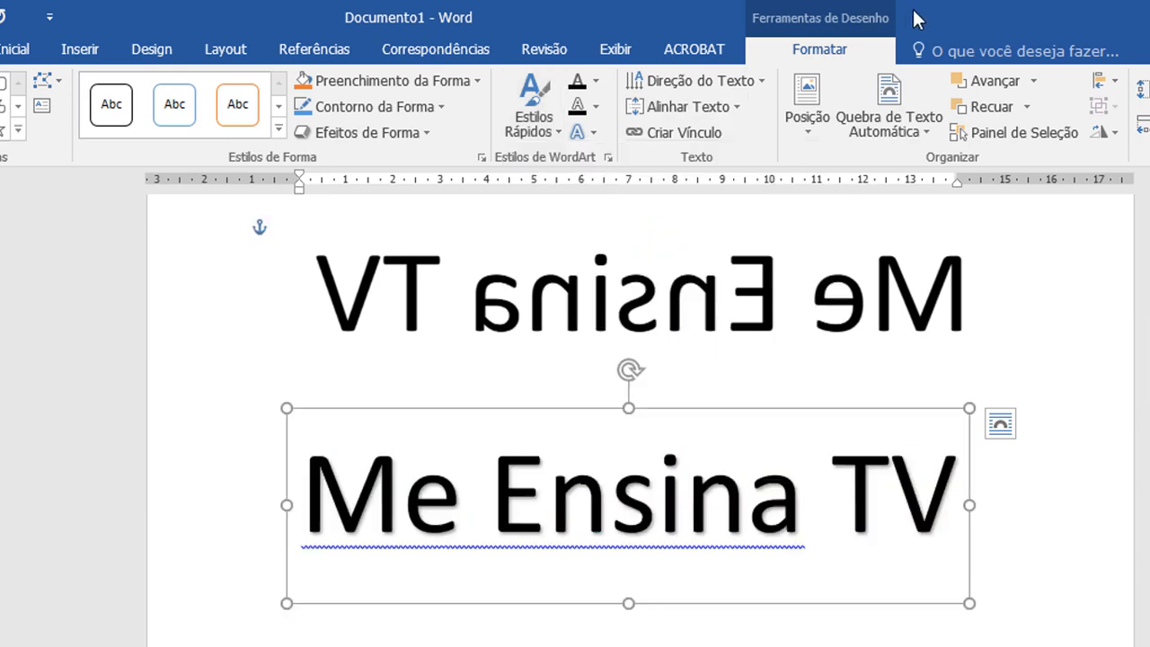
pyautogui.click(592, 134)
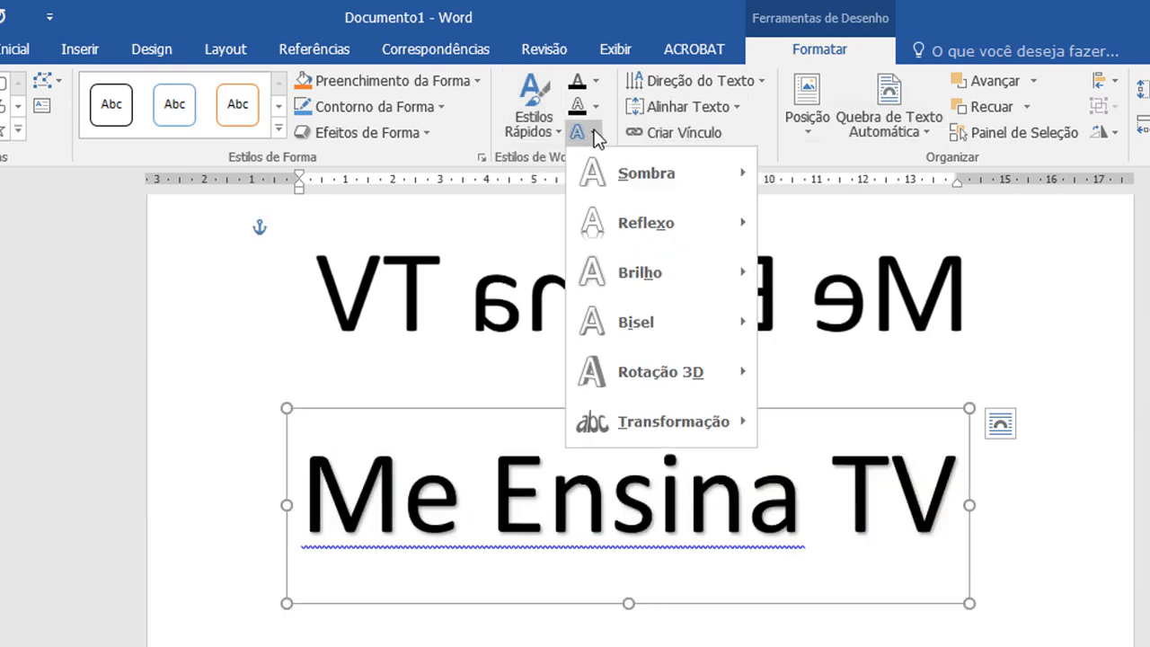
pyautogui.moveTo(660, 173)
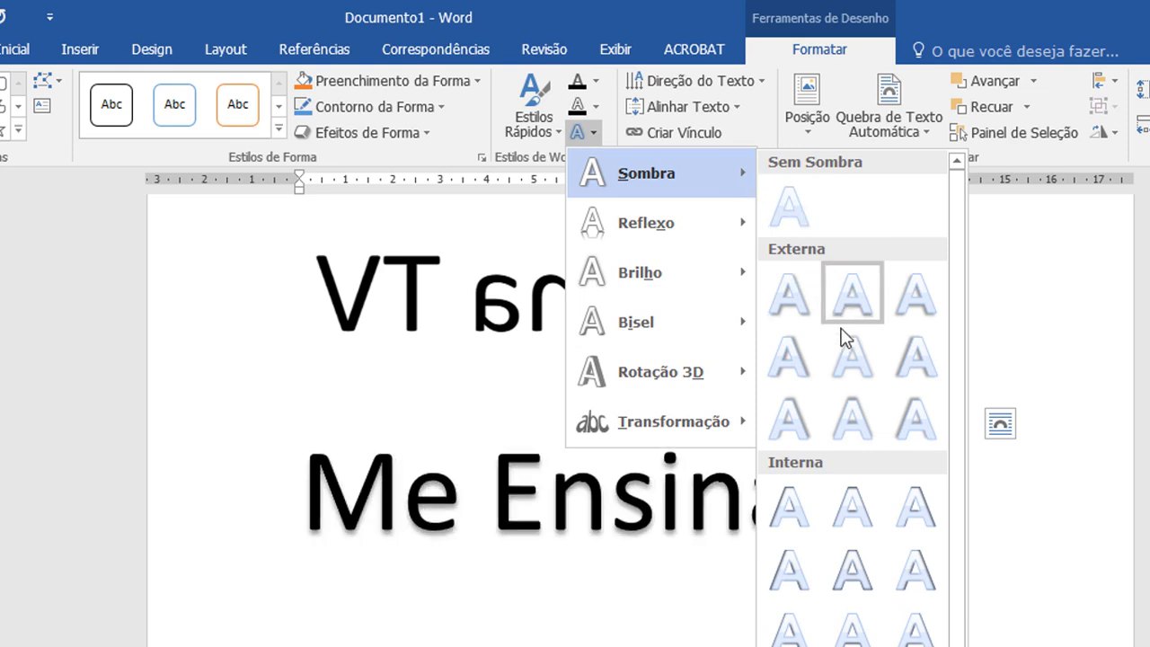
pyautogui.click(789, 209)
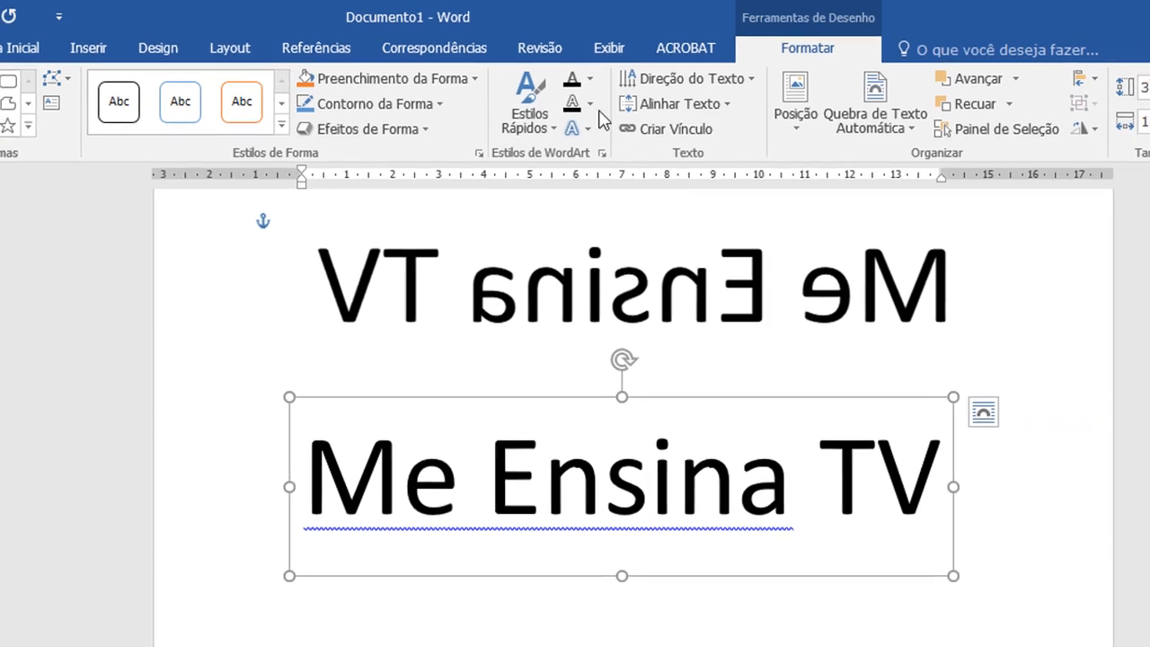
pyautogui.click(575, 99)
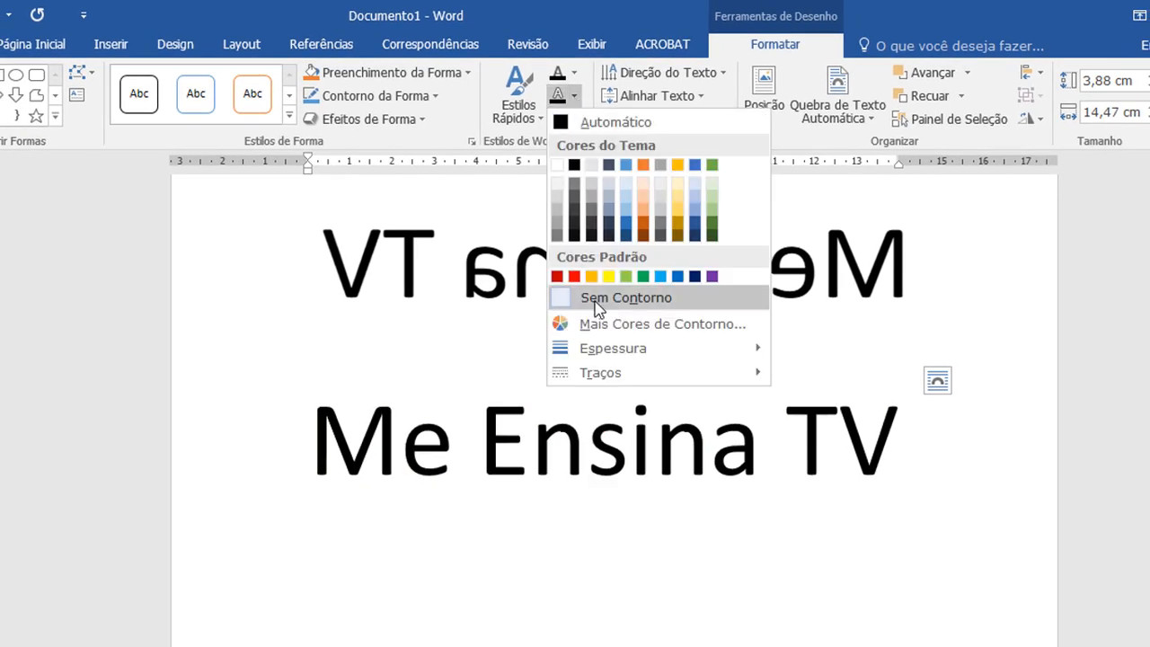
pyautogui.click(1022, 11)
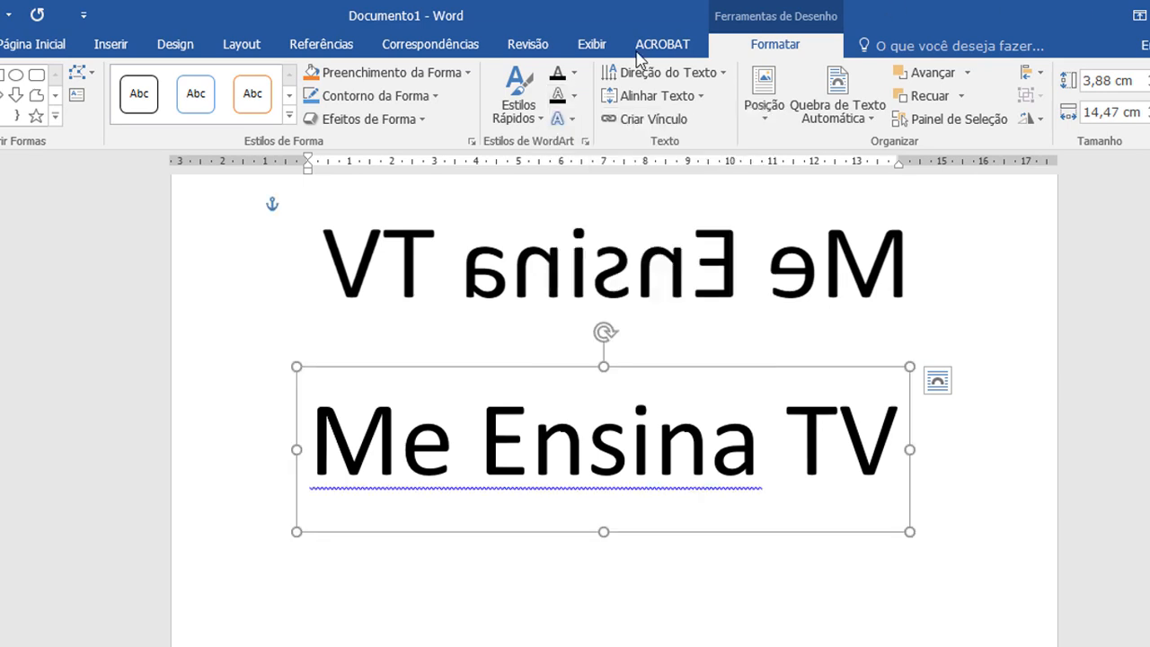
pyautogui.click(575, 76)
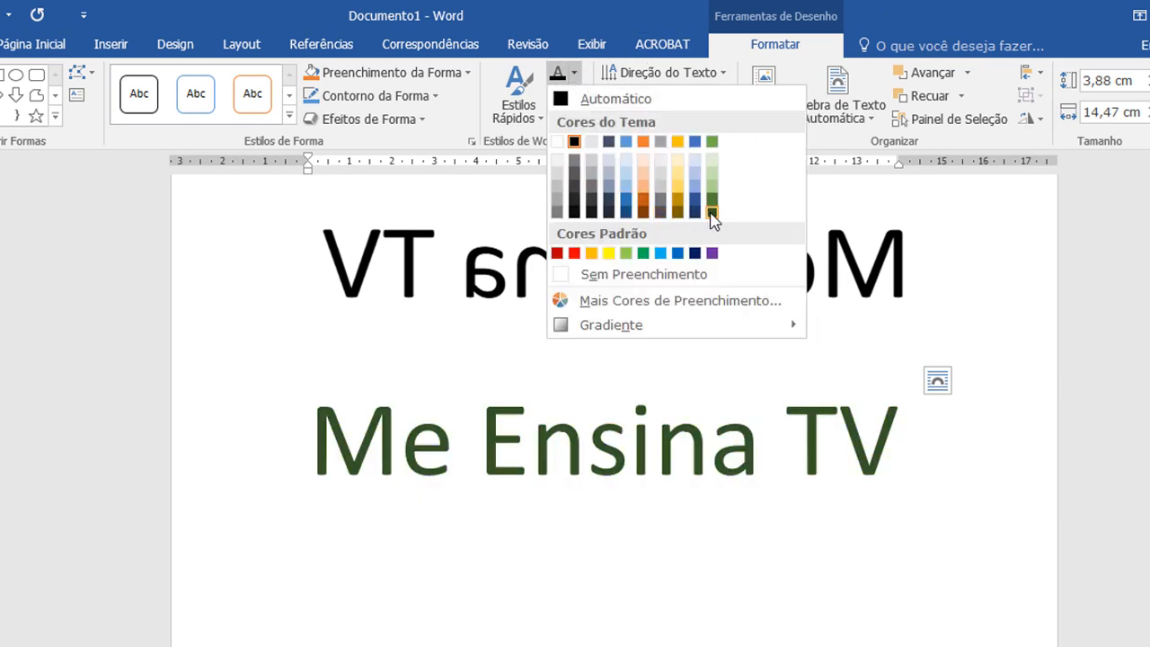
pyautogui.click(1013, 9)
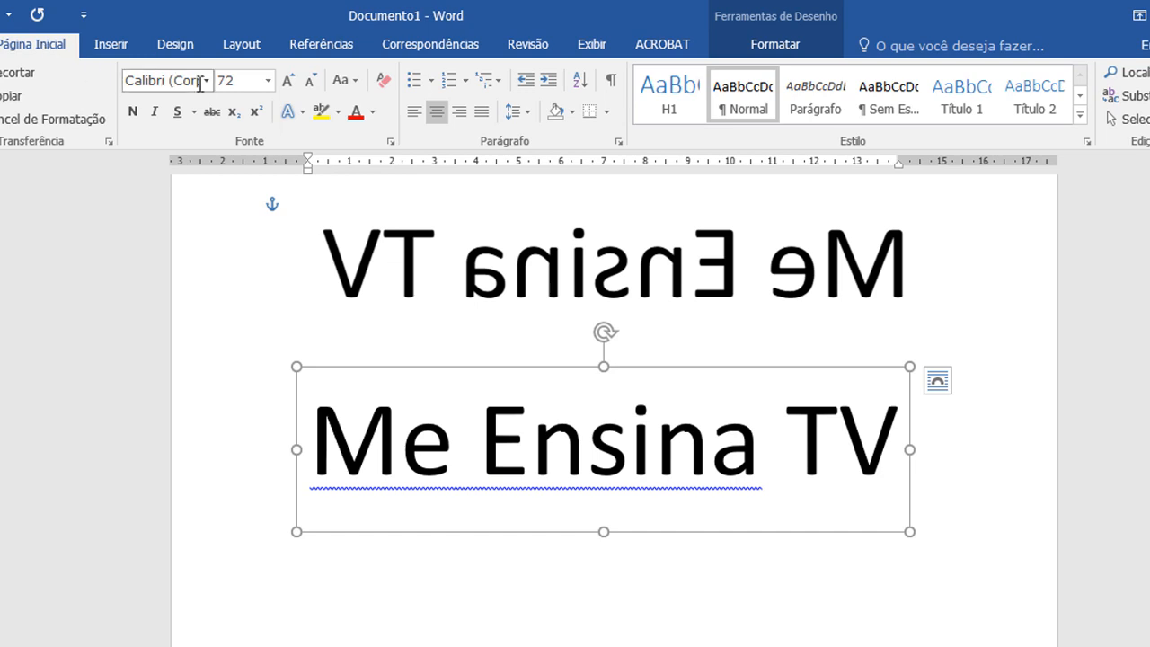
# Step: Try the Alex Brush font on the "Me Ensina TV" WordArt and switch its font back to Calibri
pyautogui.click(206, 81)
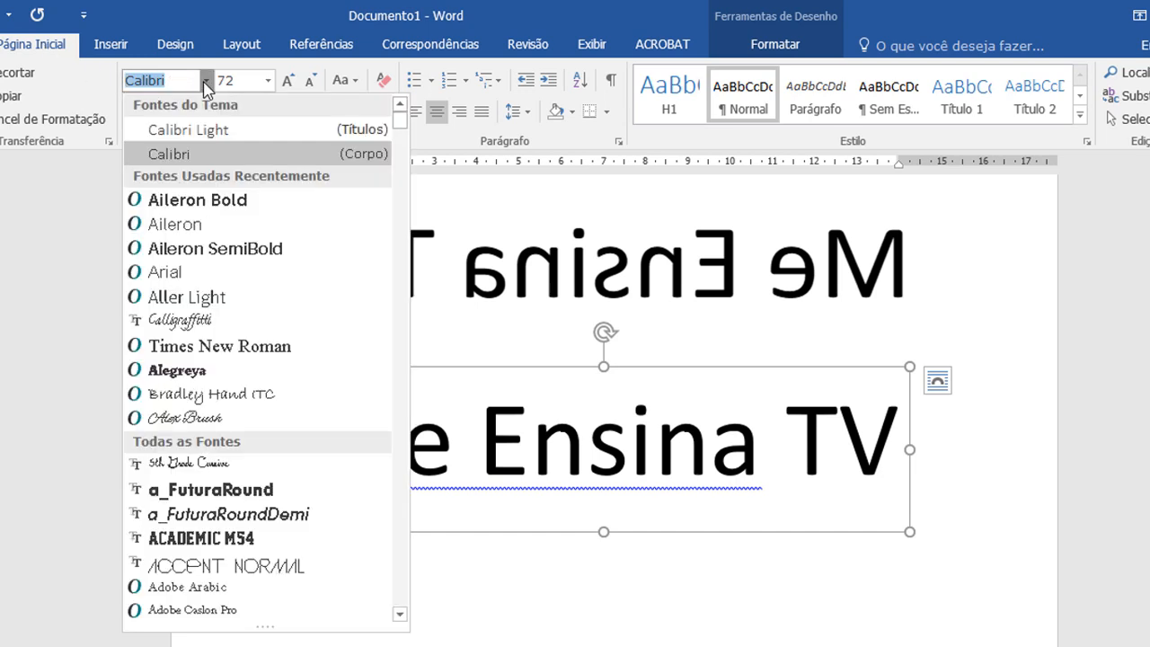
pyautogui.click(198, 415)
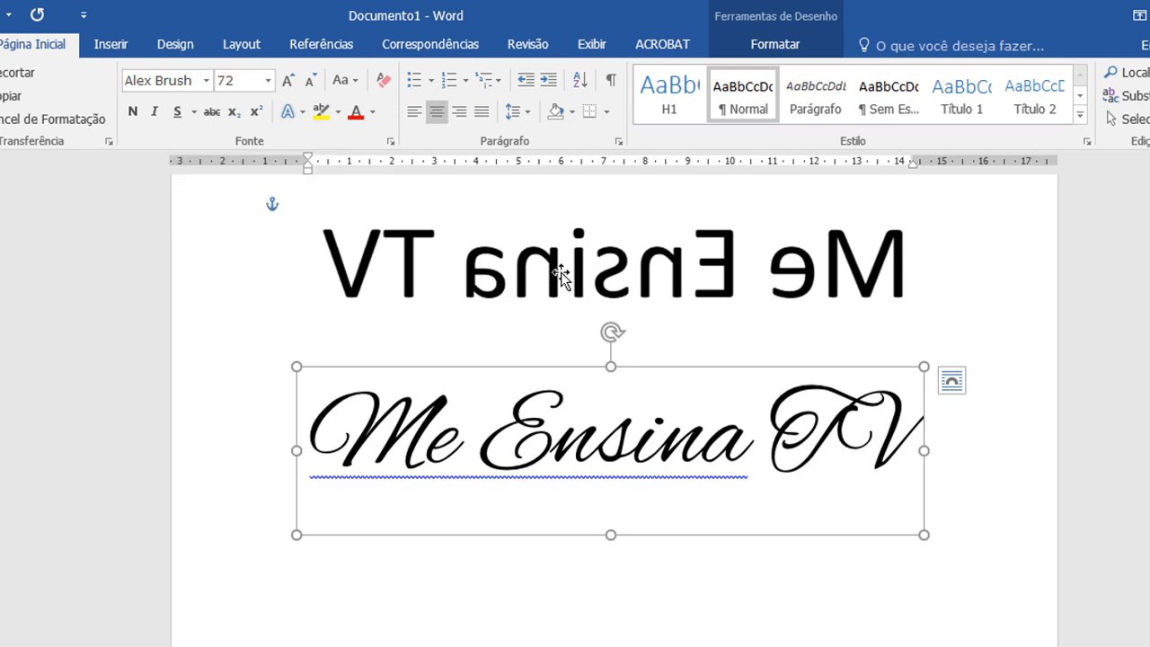
pyautogui.click(206, 81)
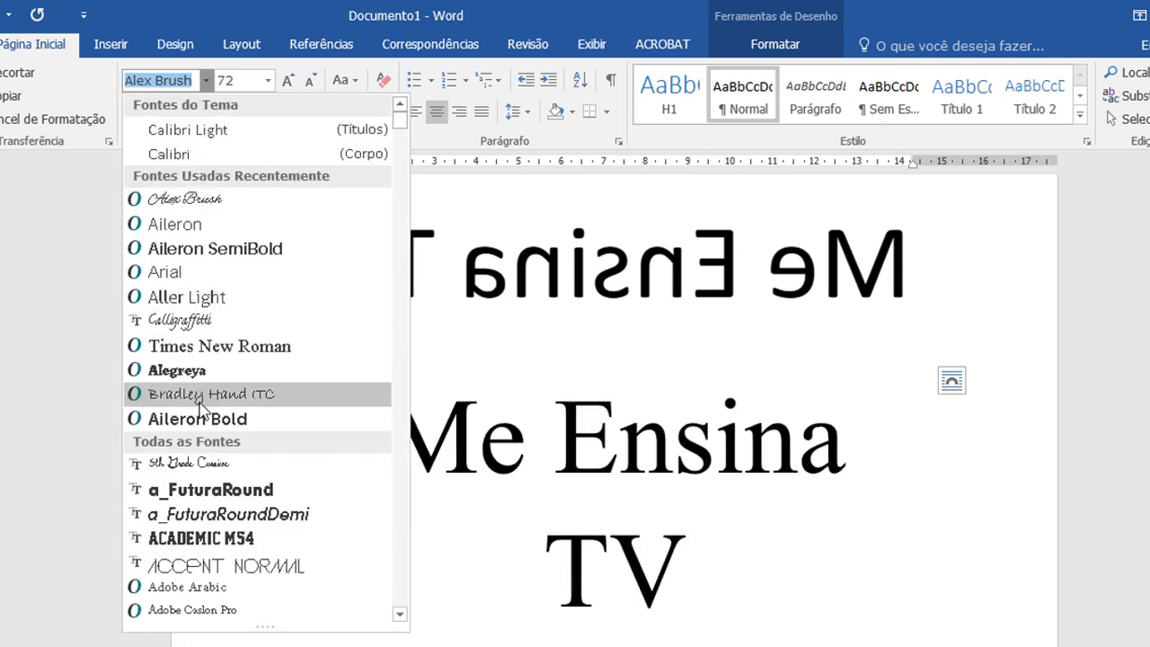
pyautogui.click(680, 464)
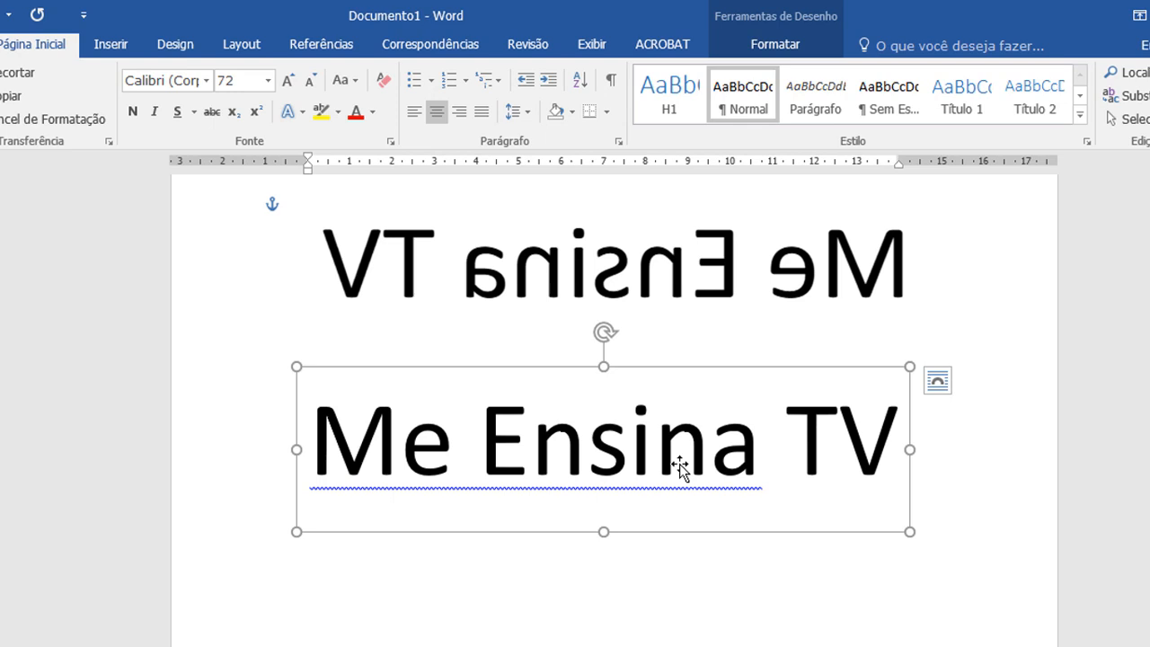
# Step: Try to mirror the "Me Ensina TV" WordArt by flipping it horizontally
pyautogui.click(776, 45)
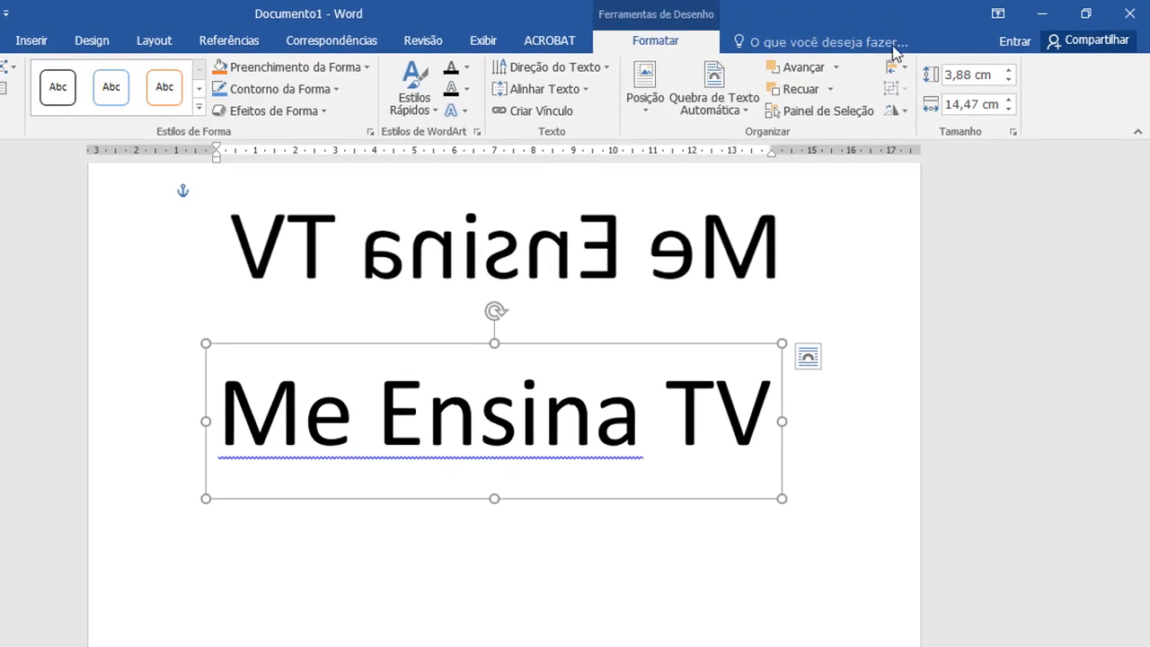
pyautogui.click(904, 113)
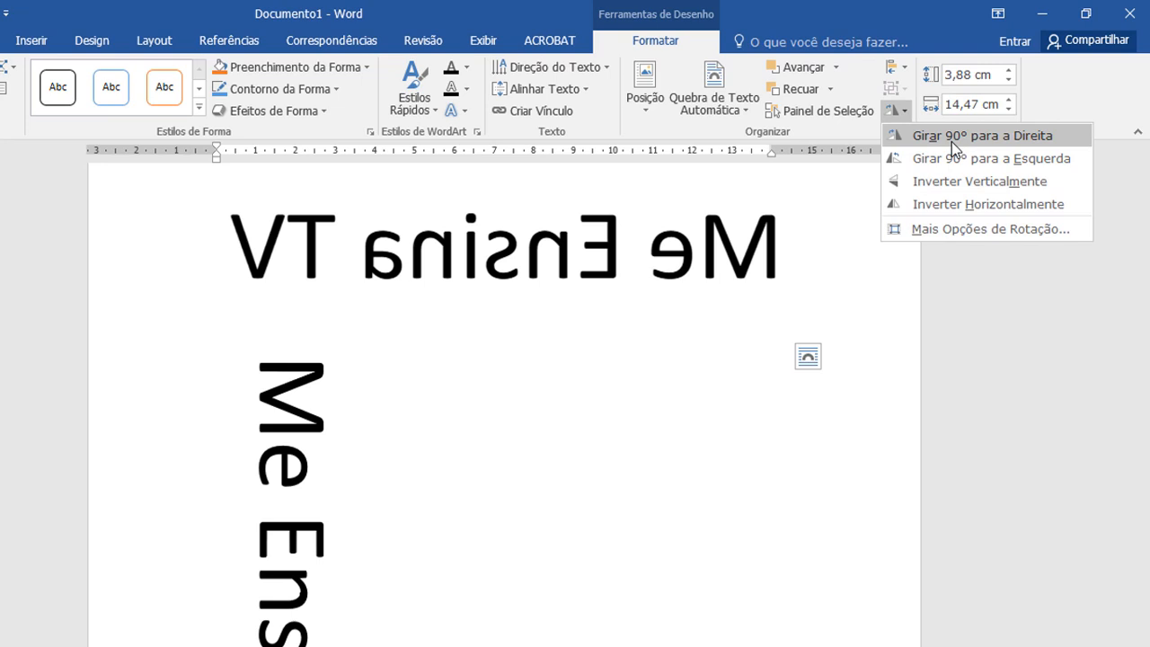
pyautogui.click(971, 205)
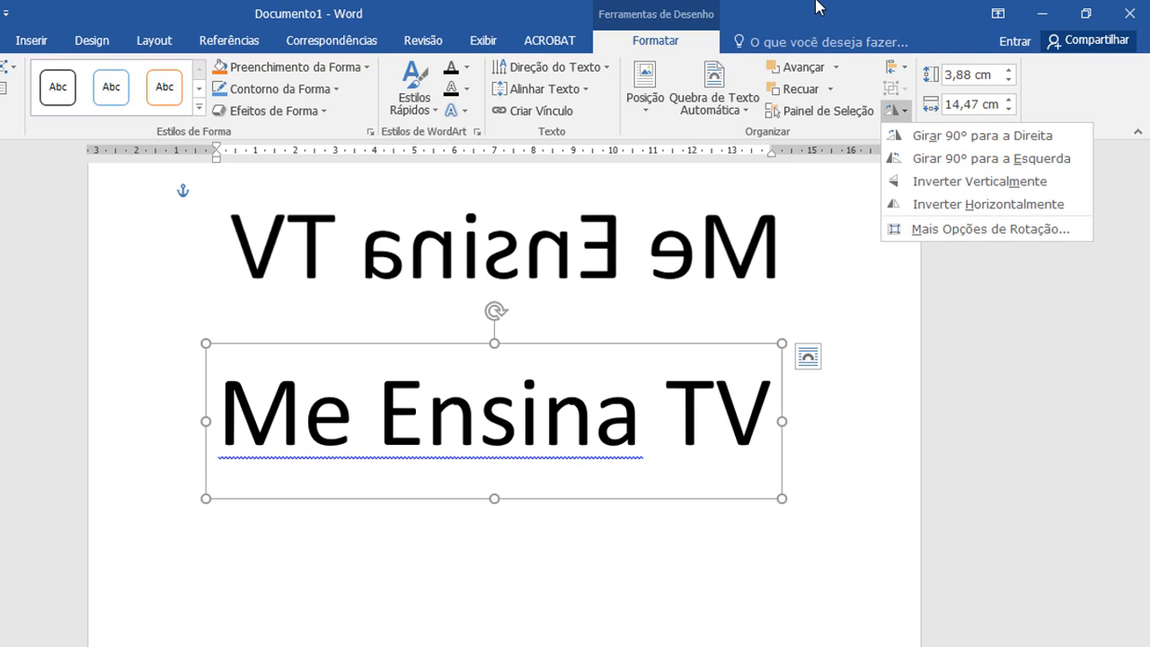
pyautogui.click(768, 16)
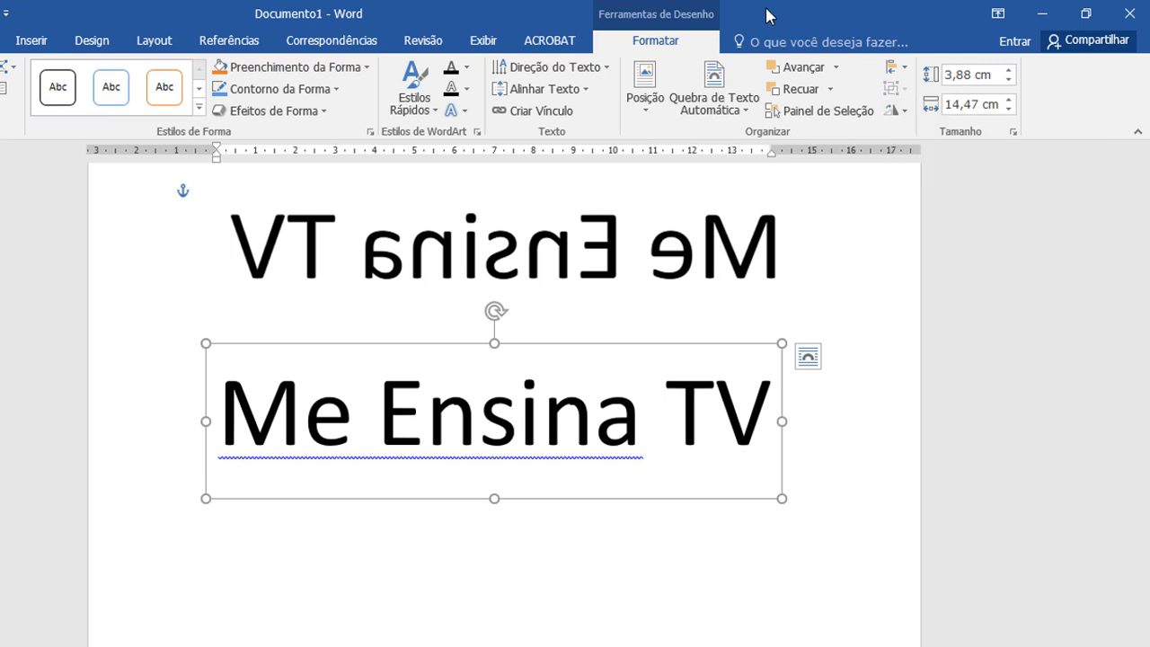
# Step: Mirror the "Me Ensina TV" WordArt by setting its shape's 3D X rotation to 180°
pyautogui.rightClick(556, 420)
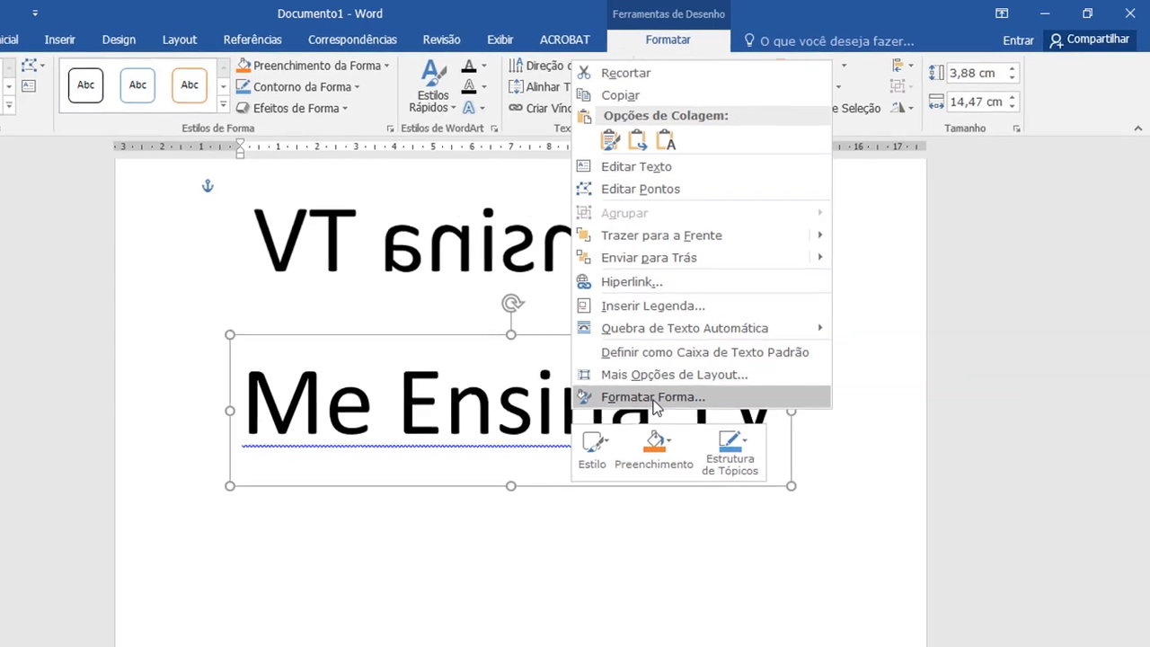
pyautogui.click(653, 397)
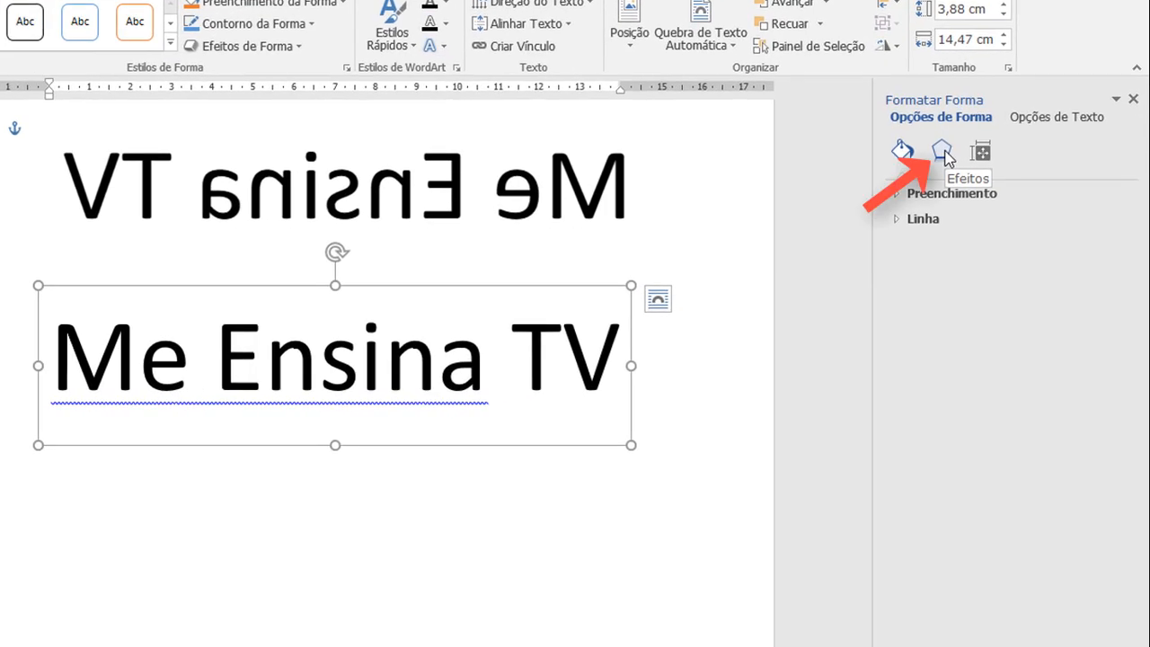
pyautogui.click(943, 154)
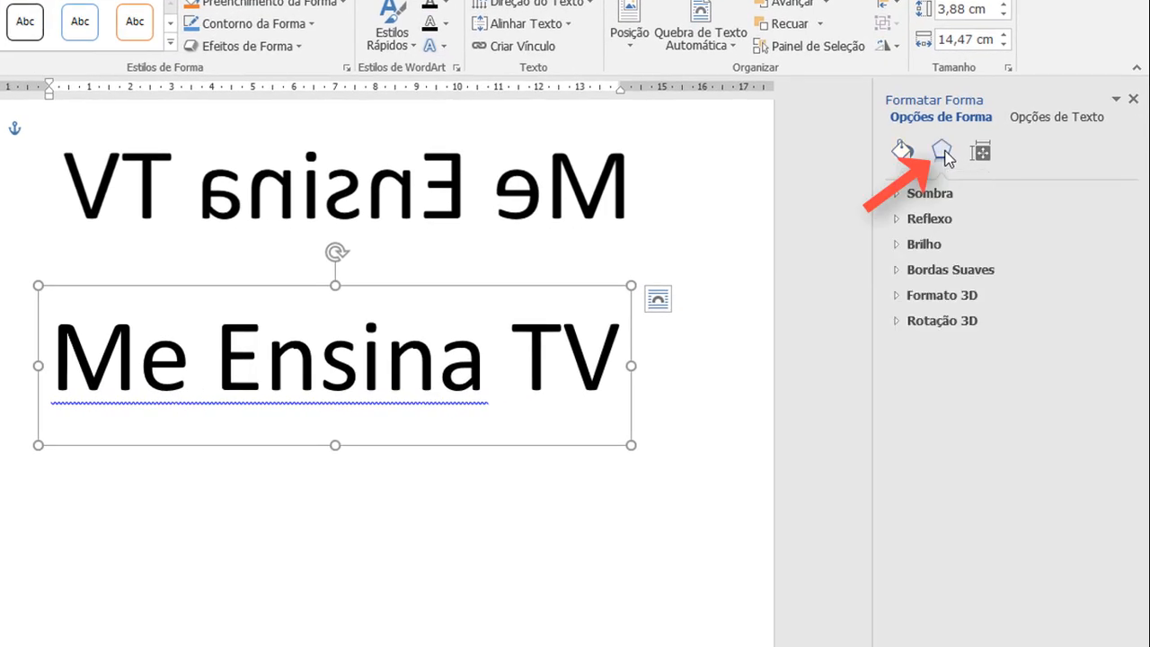
pyautogui.click(897, 324)
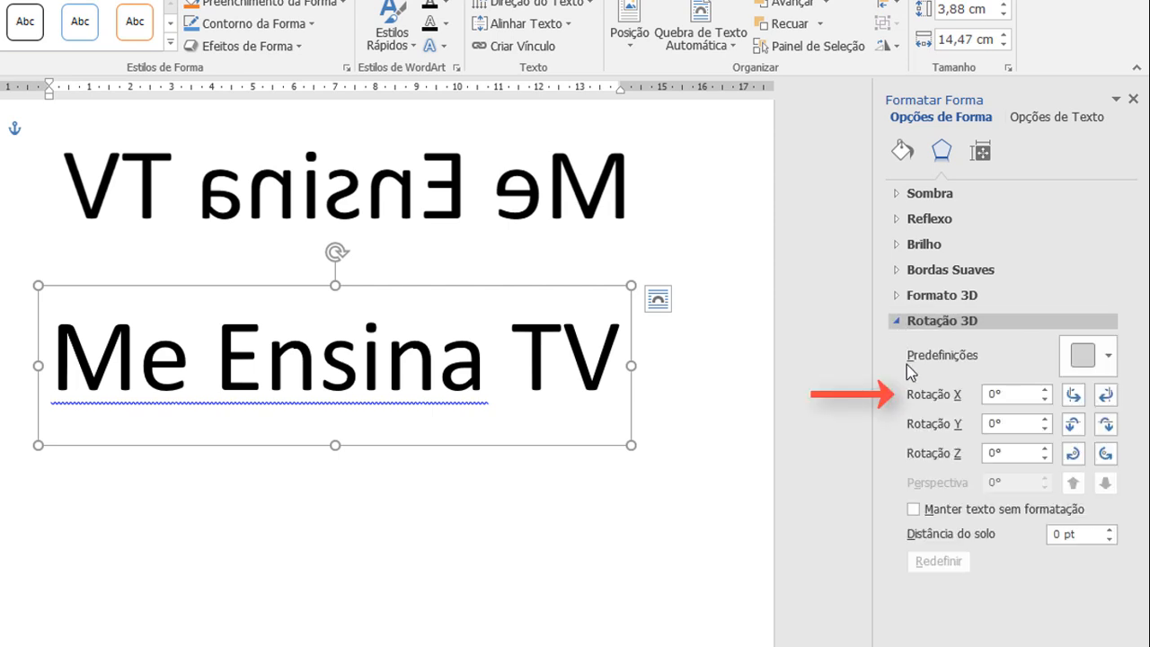
pyautogui.click(989, 394)
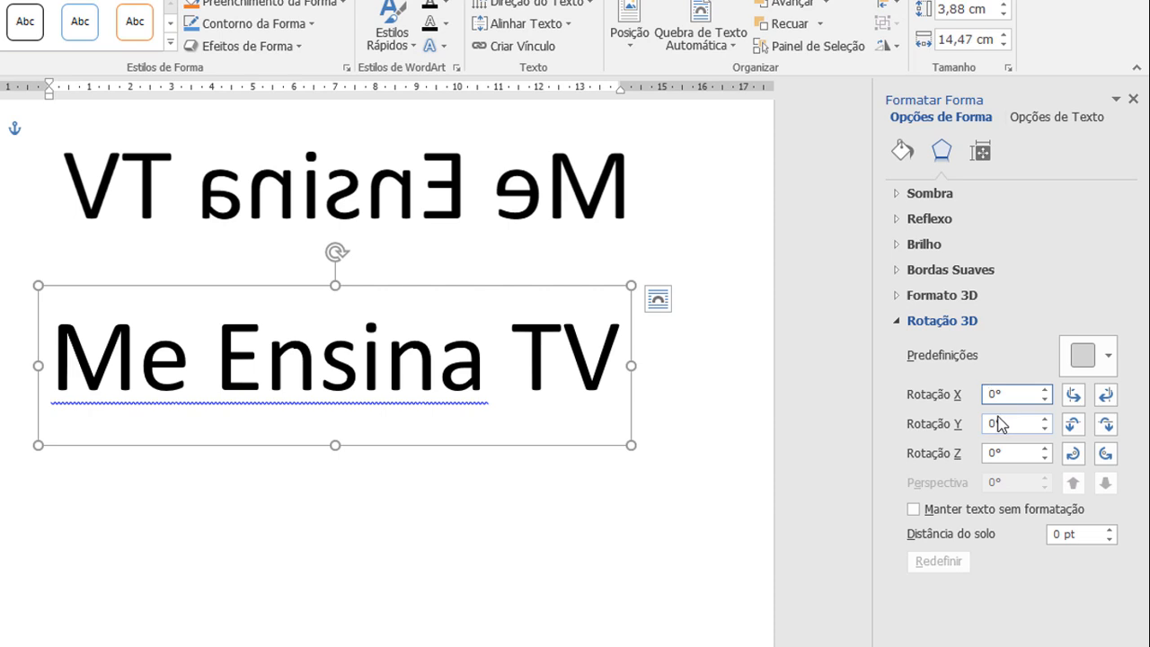
pyautogui.write('18')
pyautogui.press('Return')
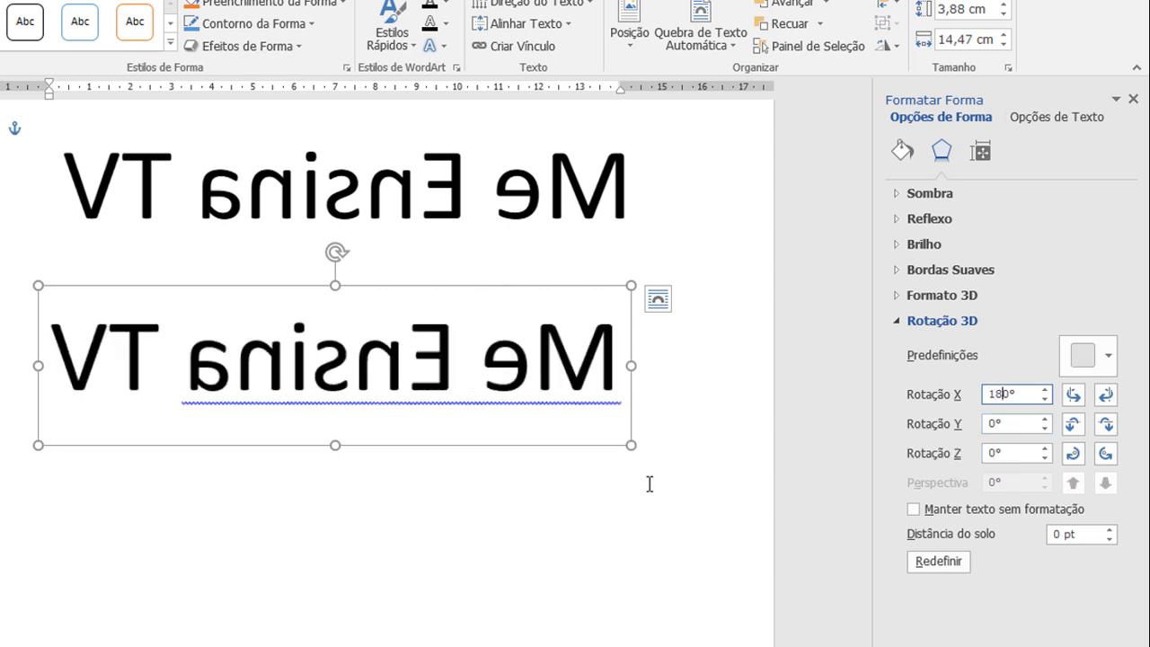
pyautogui.click(685, 473)
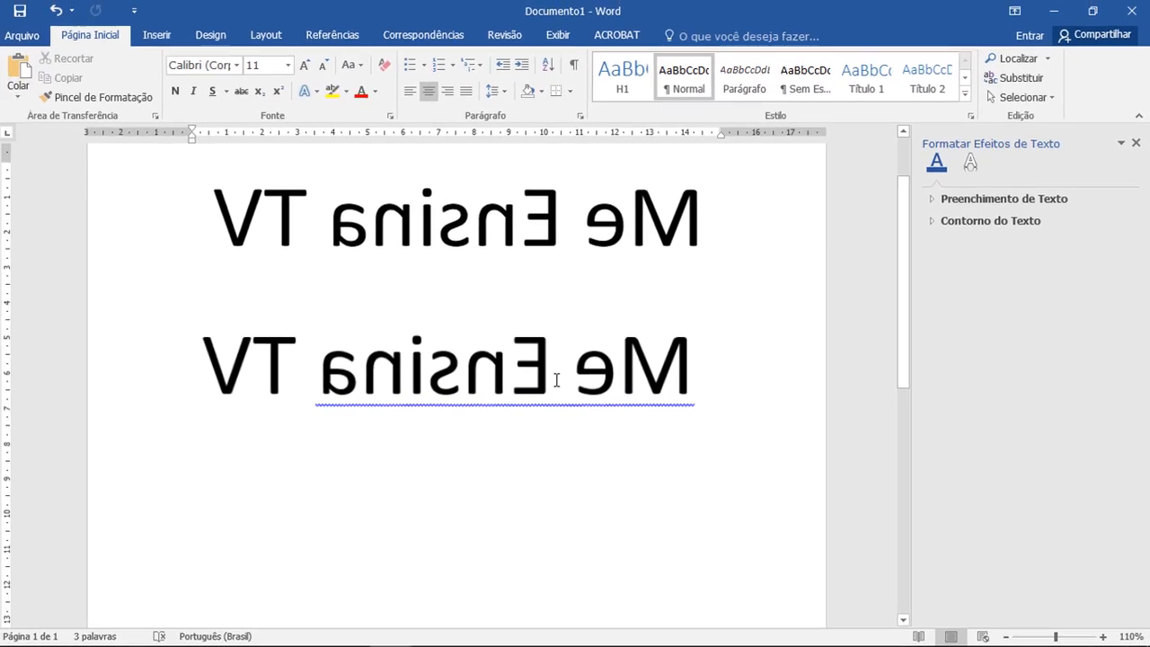
# Step: Delete the word "TV" from the end of the mirrored WordArt text and leave text editing
pyautogui.click(547, 369)
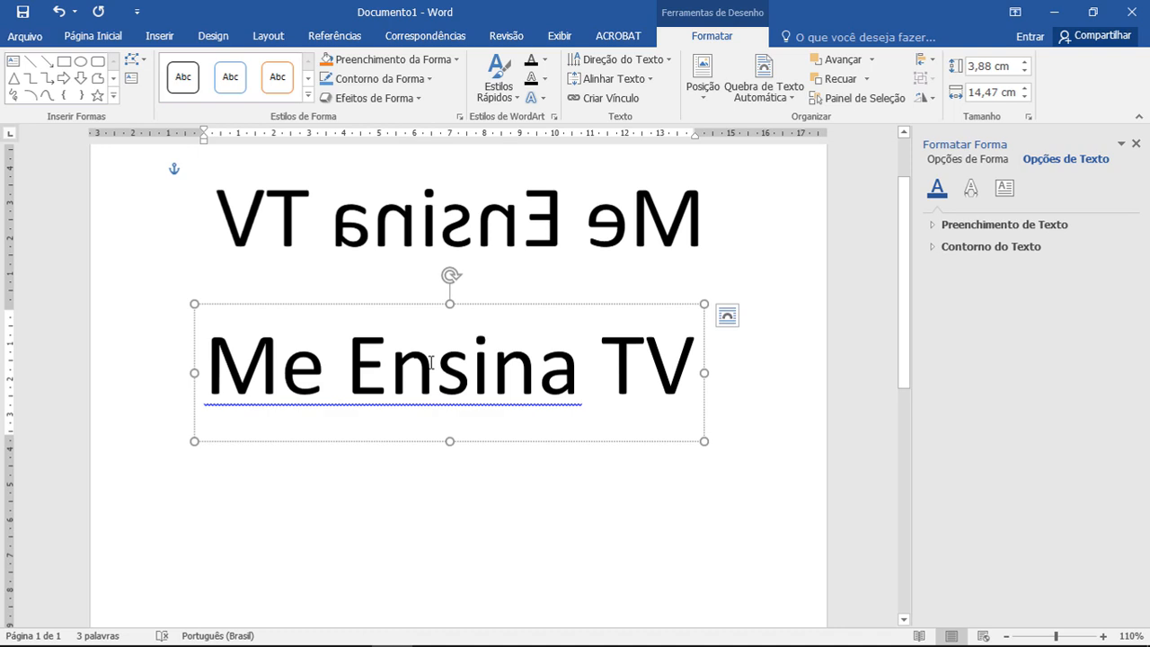
pyautogui.press('Right')
pyautogui.press('Delete')
pyautogui.press('Delete')
pyautogui.press('Delete')
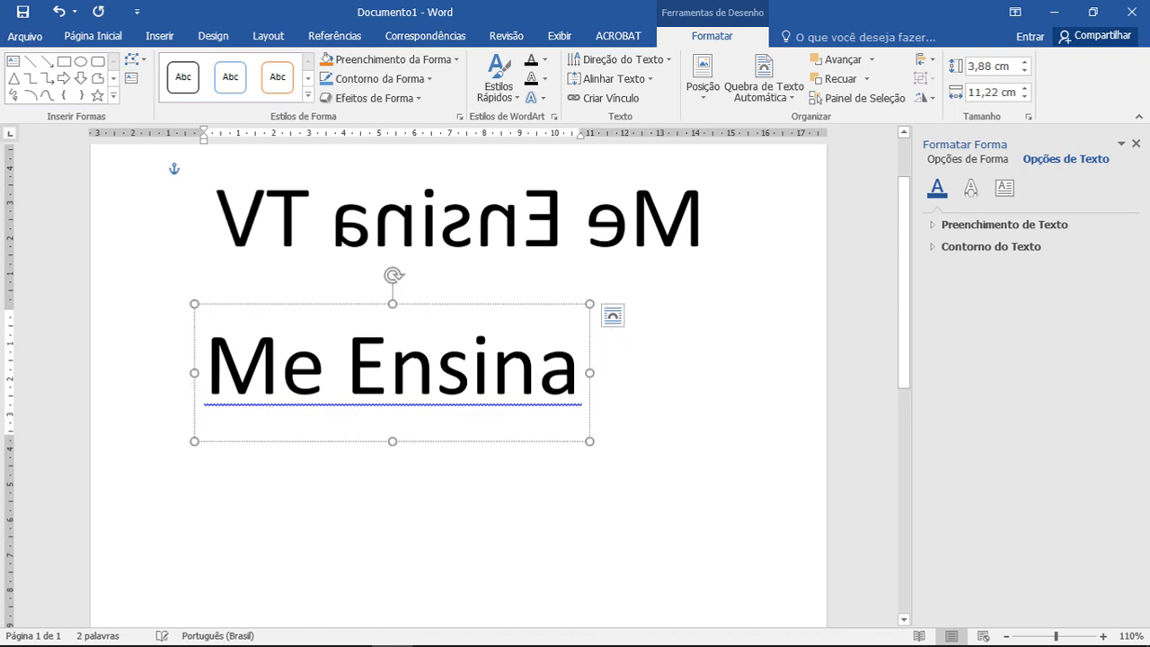
pyautogui.click(688, 449)
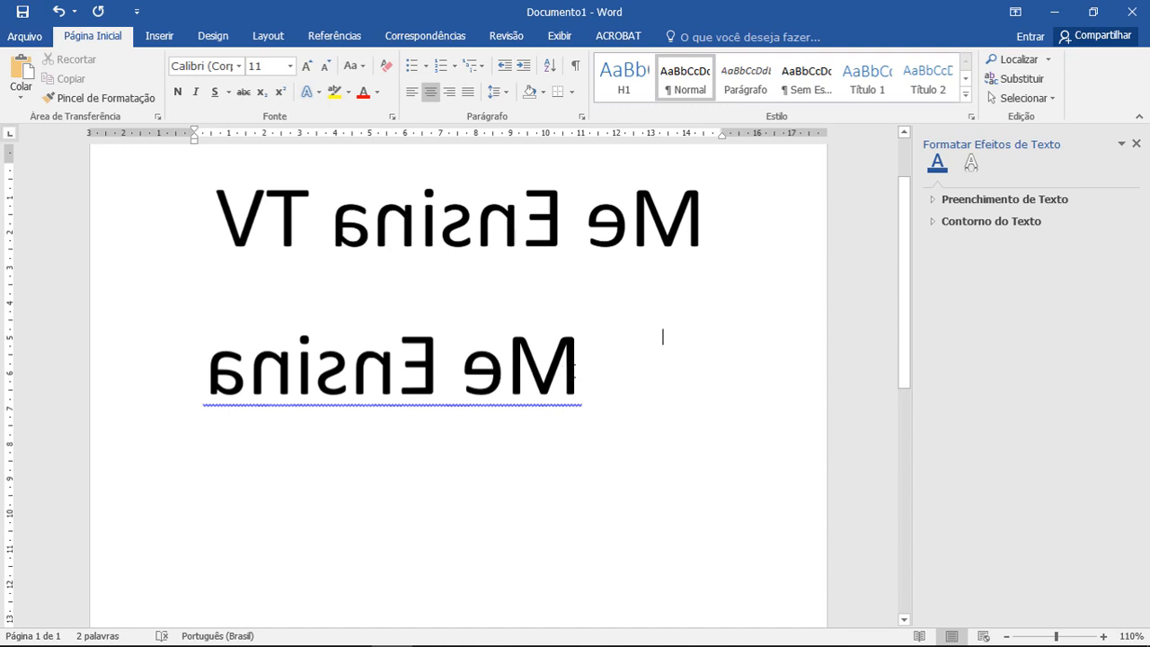
# Step: Add "TV" back to the end of the mirrored WordArt text and leave text editing
pyautogui.click(542, 375)
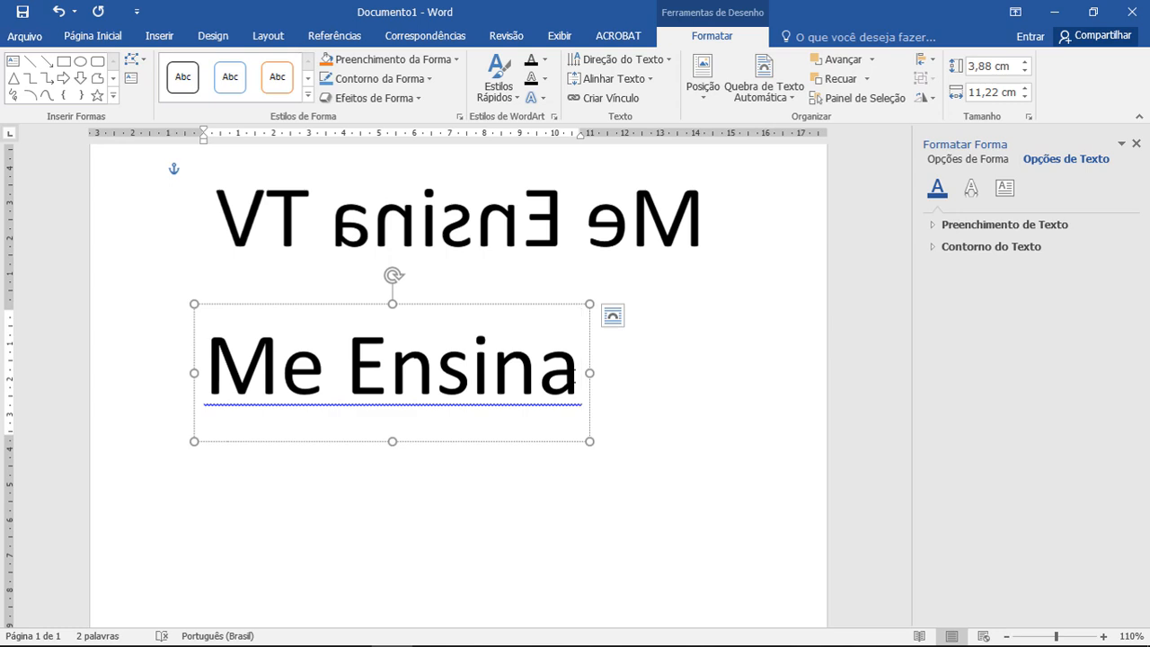
pyautogui.write('TV')
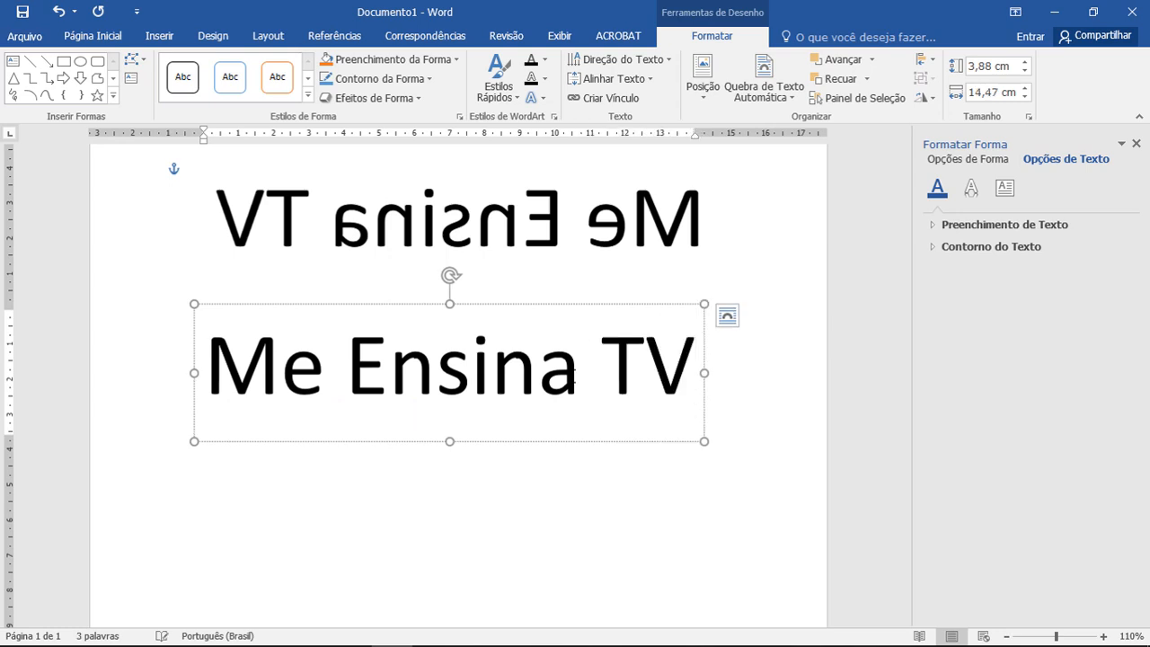
pyautogui.click(675, 503)
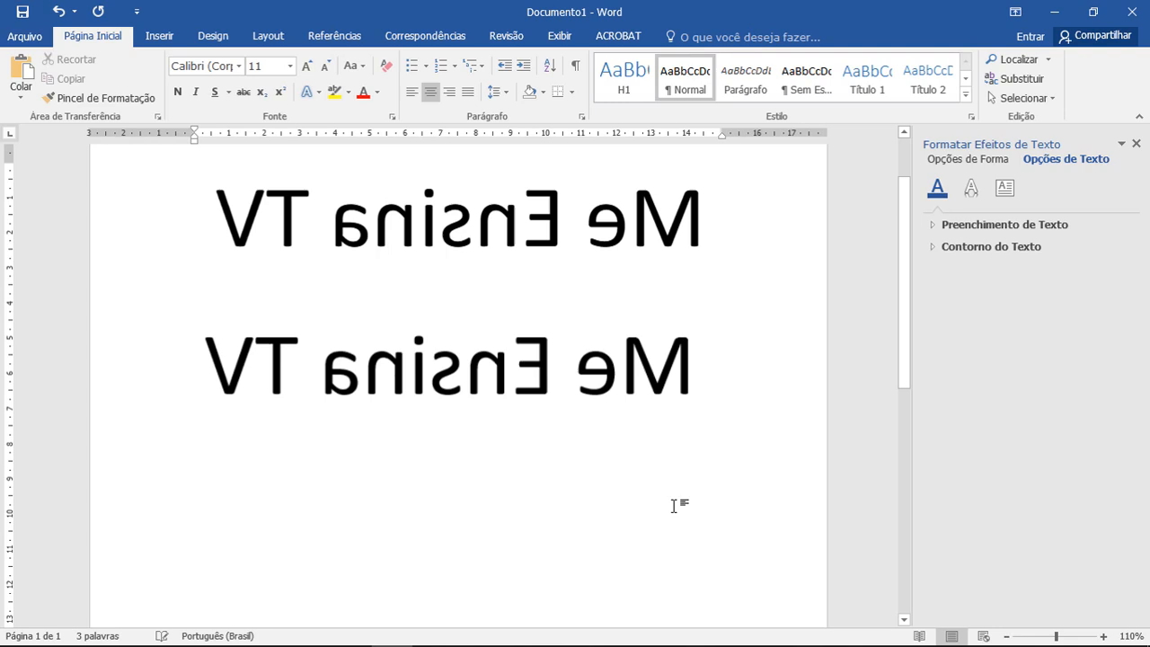
# Step: Compare the flipped picture with the mirrored WordArt by selecting each and checking whether its text can be edited
pyautogui.click(606, 222)
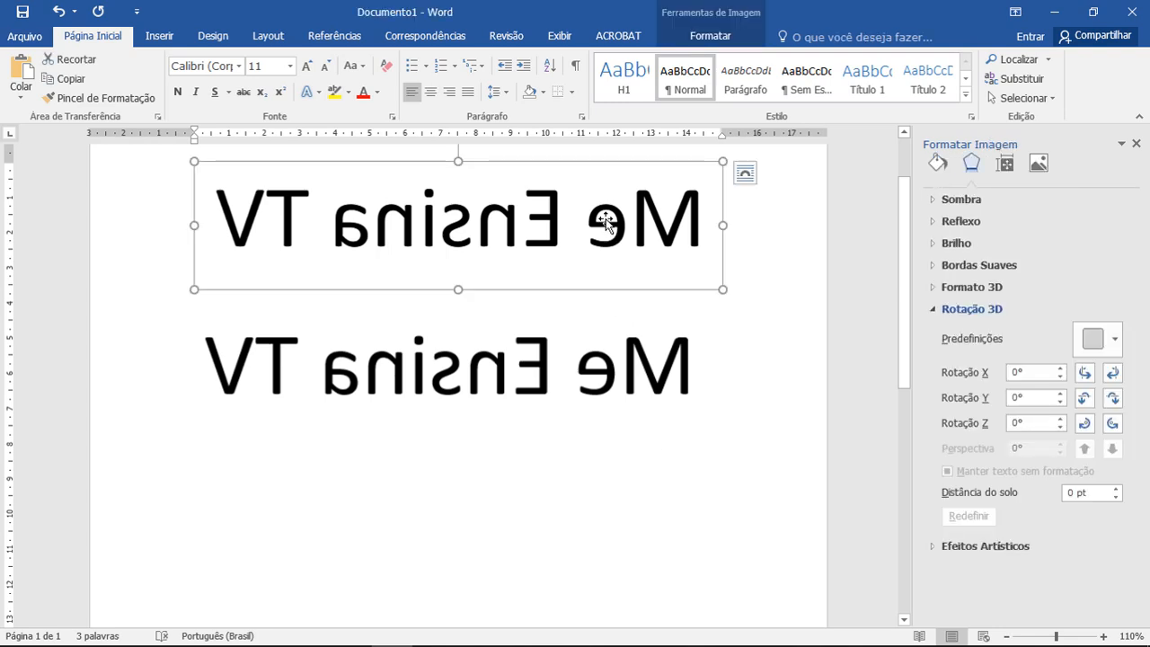
pyautogui.click(596, 383)
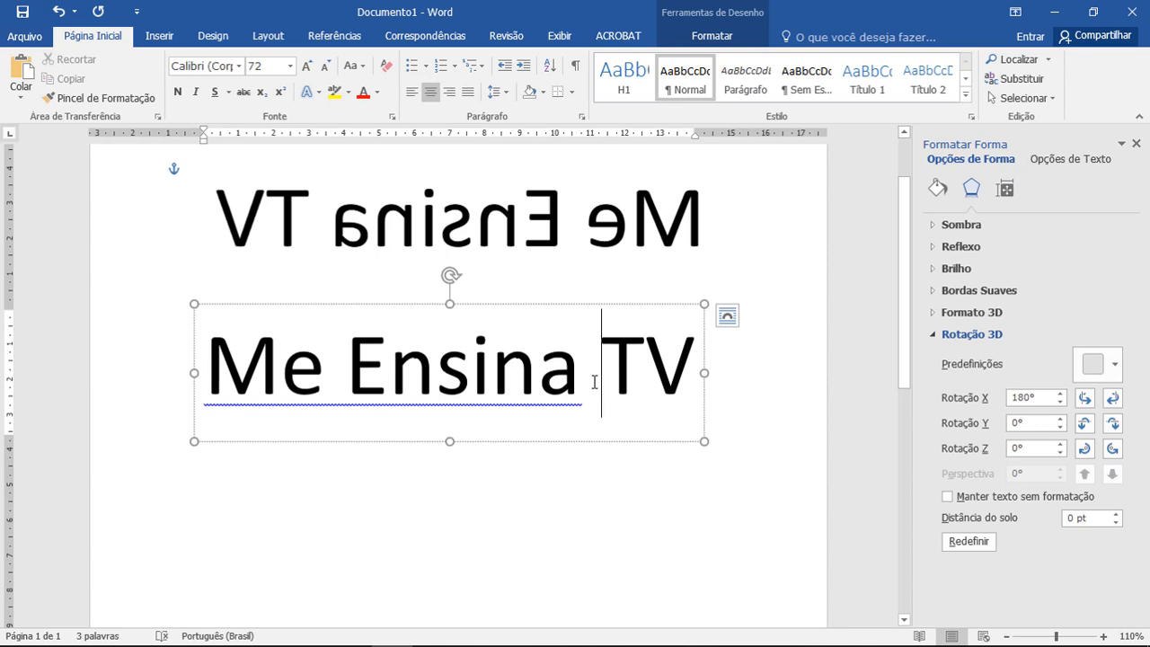
pyautogui.tripleClick(372, 357)
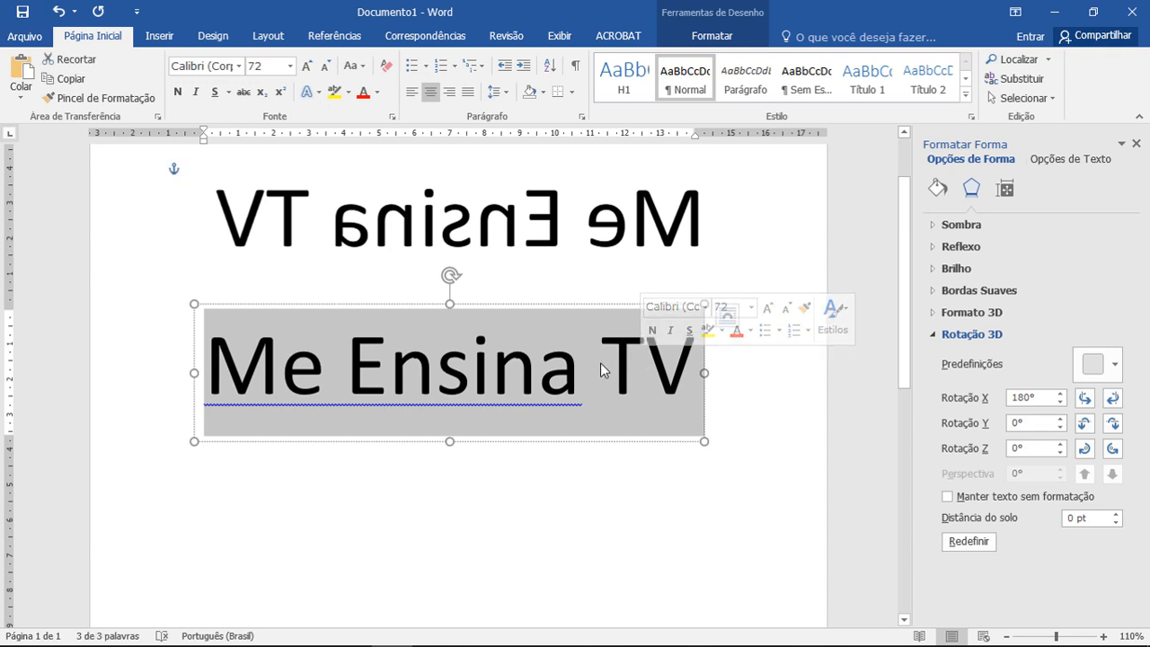
pyautogui.click(663, 527)
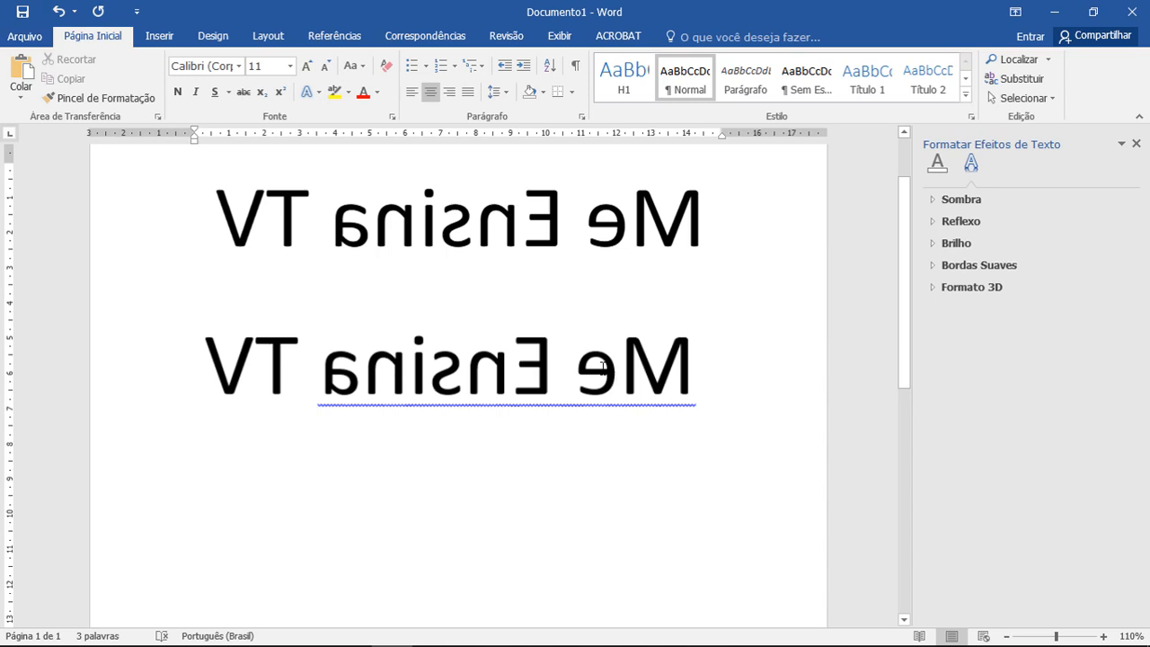
pyautogui.click(603, 367)
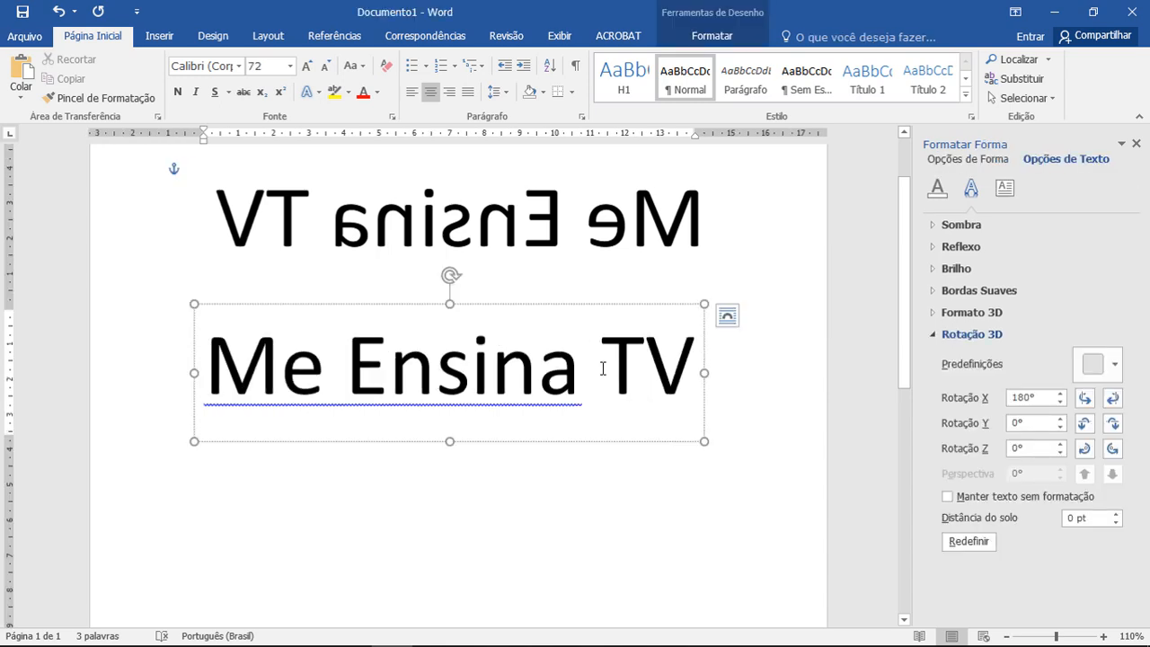
pyautogui.click(655, 509)
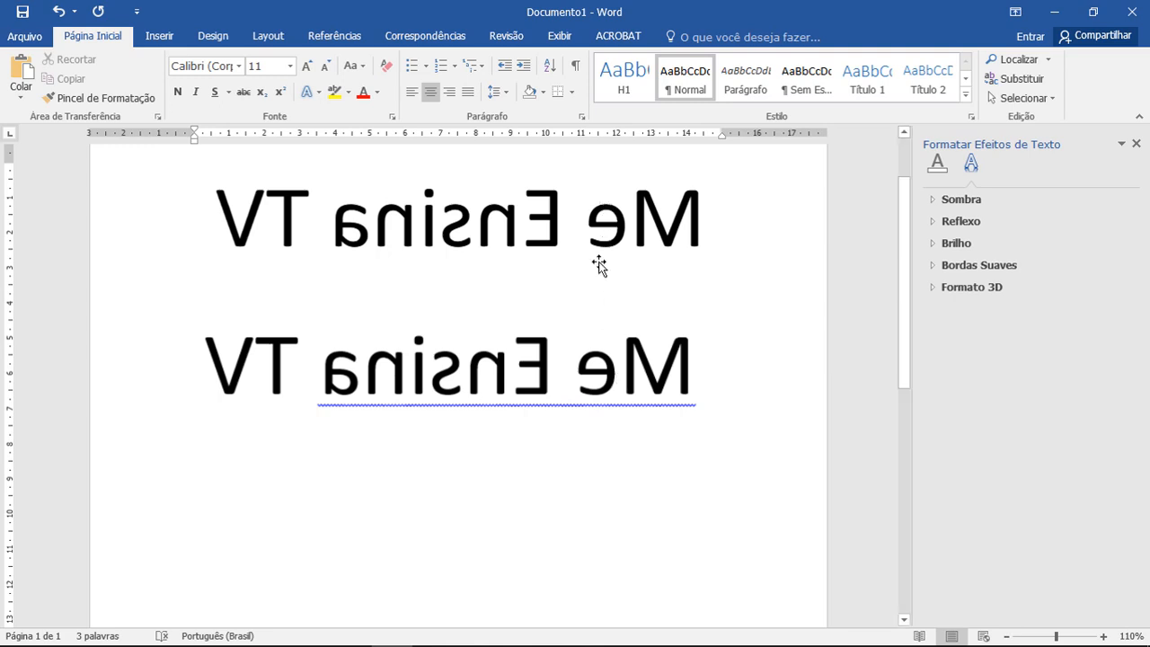
pyautogui.click(566, 224)
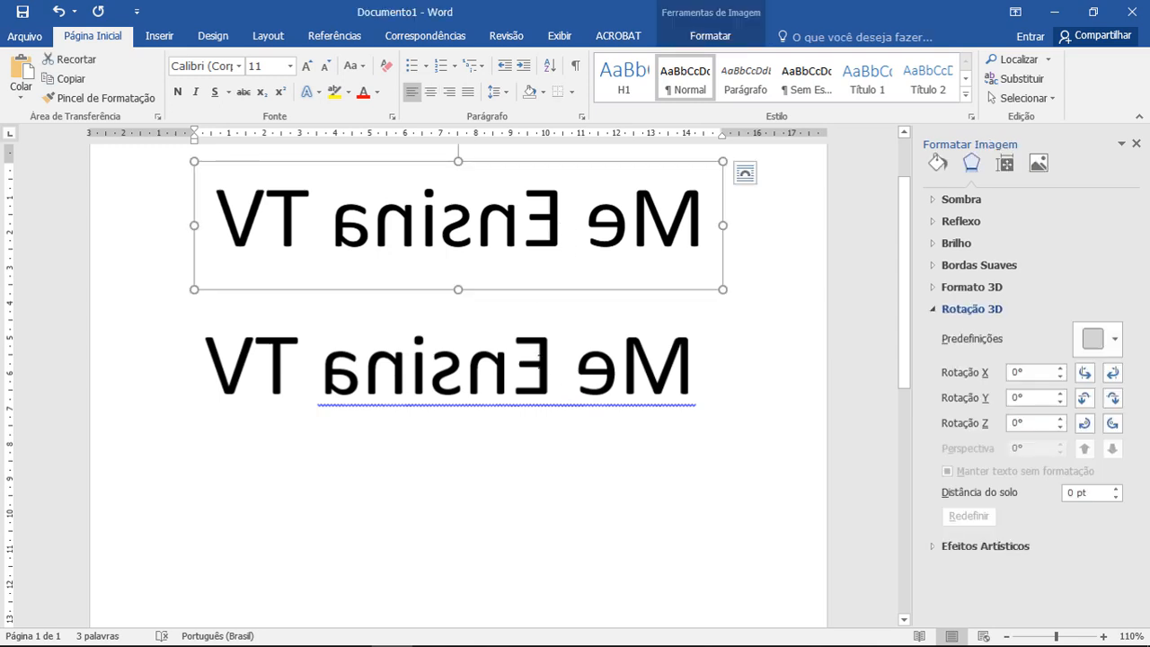
pyautogui.click(539, 362)
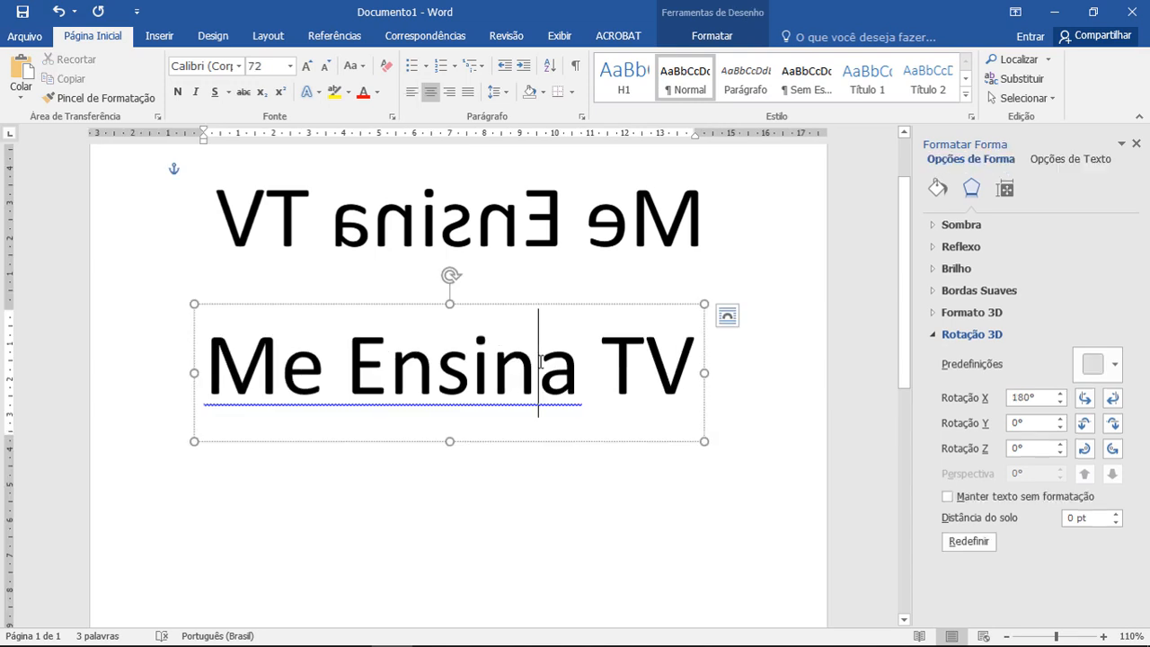
pyautogui.click(618, 508)
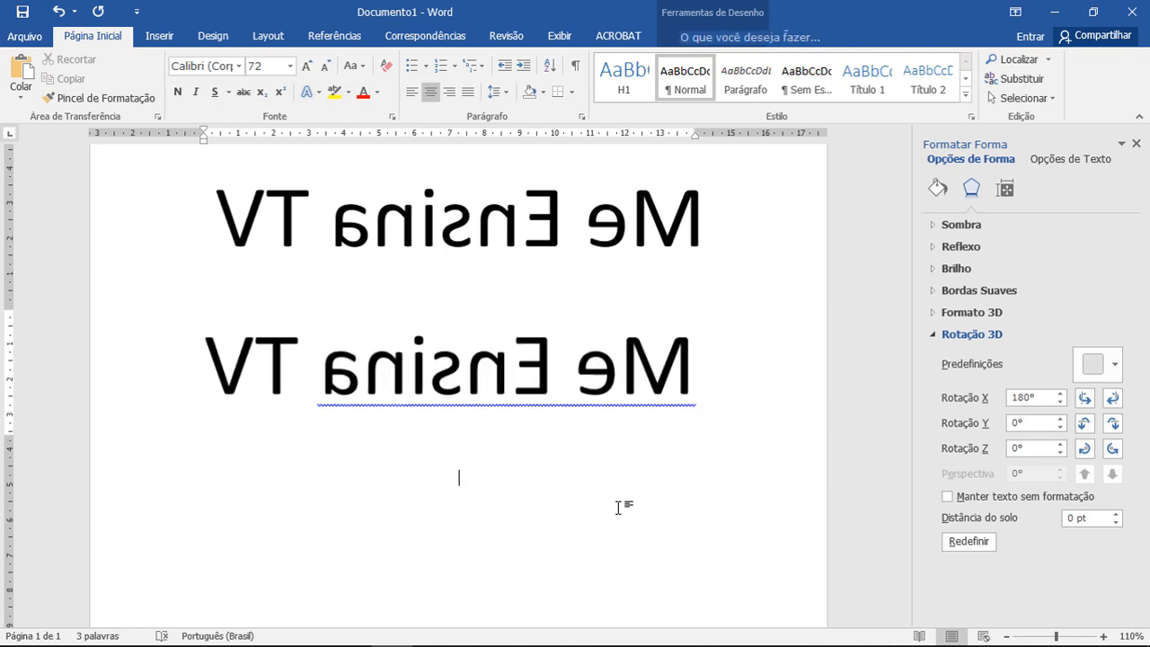